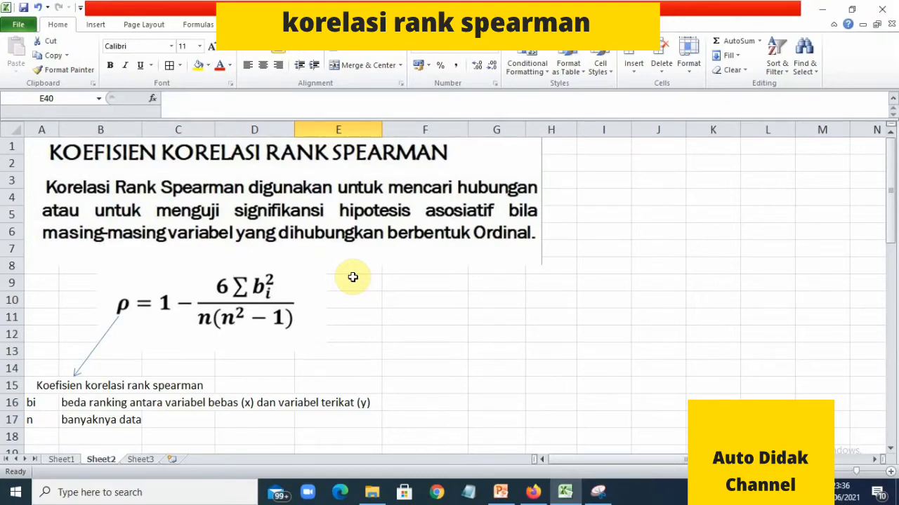
Scroll down to the soap brand table with its Peringkat (Xi) and Peringkat (Yi) columns
{"action": "scroll", "coordinate": [203, 289], "scroll_direction": "down", "scroll_amount": 1}
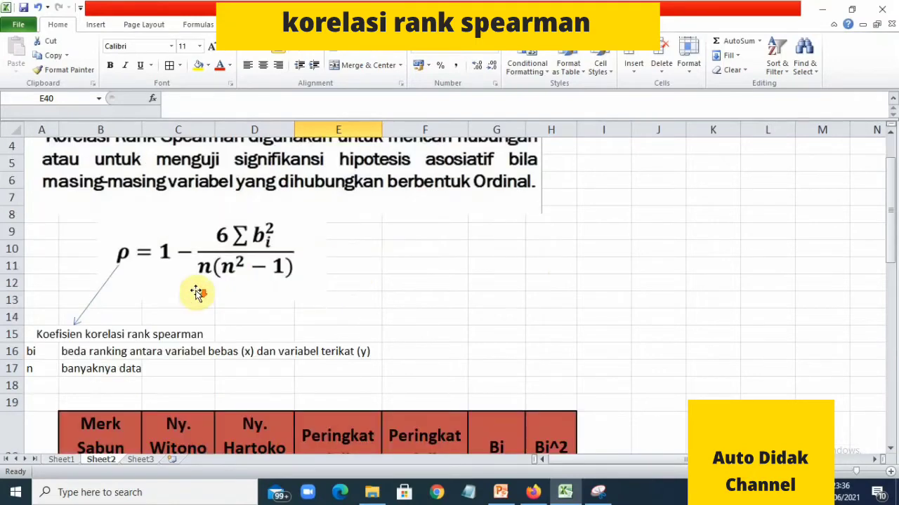
{"action": "scroll", "coordinate": [195, 296], "scroll_direction": "up", "scroll_amount": 1}
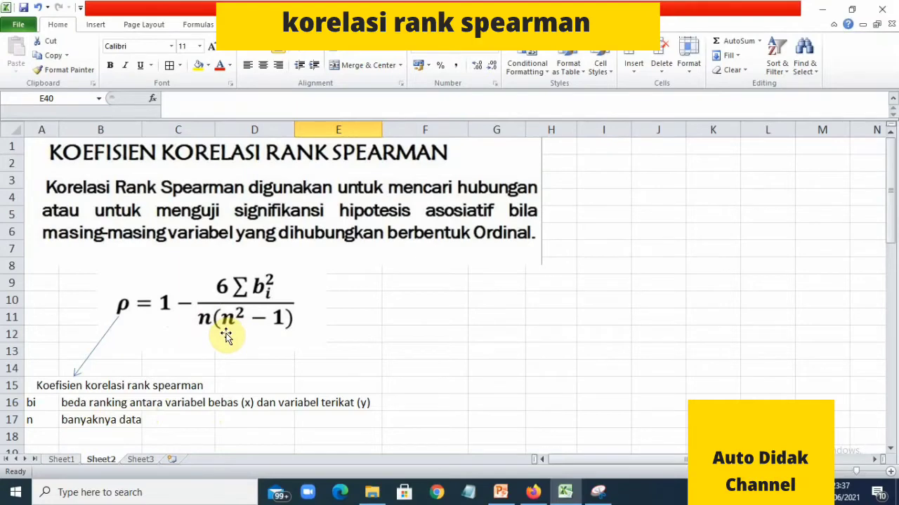
{"action": "scroll", "coordinate": [246, 358], "scroll_direction": "down", "scroll_amount": 5}
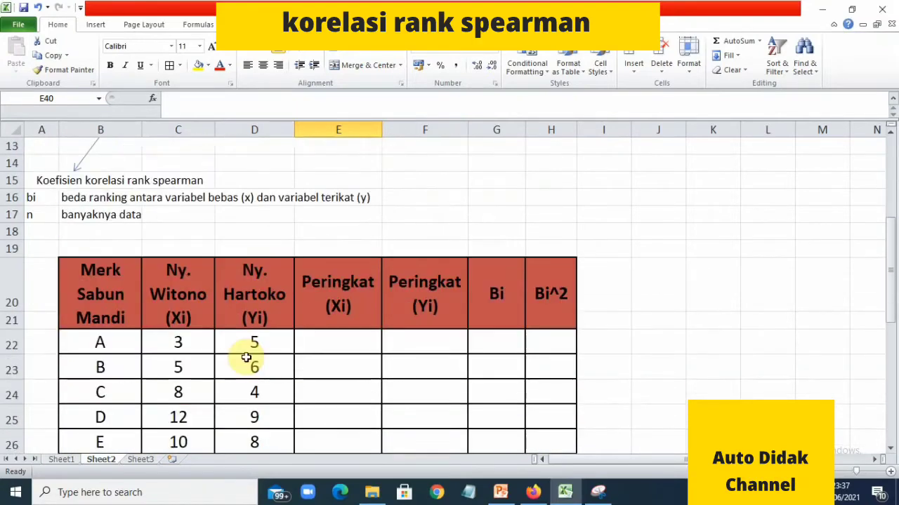
{"action": "scroll", "coordinate": [246, 357], "scroll_direction": "down", "scroll_amount": 2}
{"action": "scroll", "coordinate": [246, 358], "scroll_direction": "up", "scroll_amount": 1}
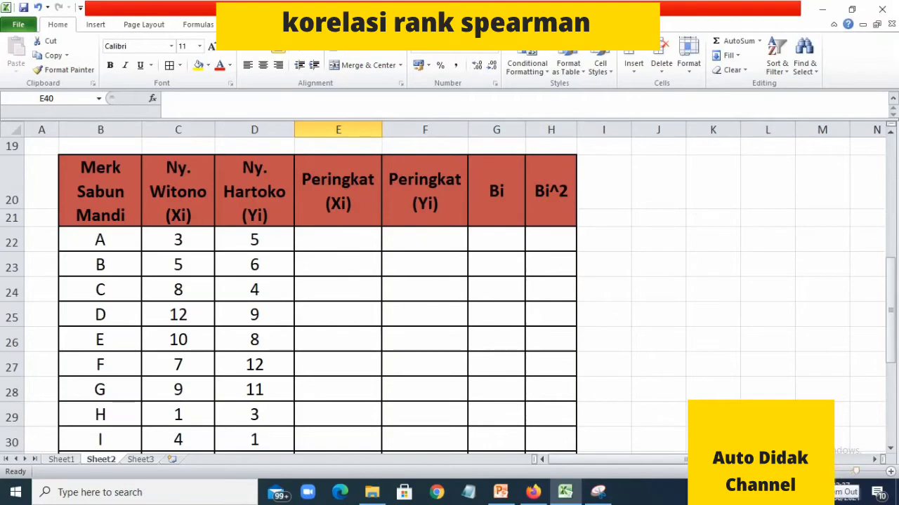
{"action": "scroll", "coordinate": [447, 282], "scroll_direction": "down", "scroll_amount": 2}
{"action": "left_click", "coordinate": [533, 215]}
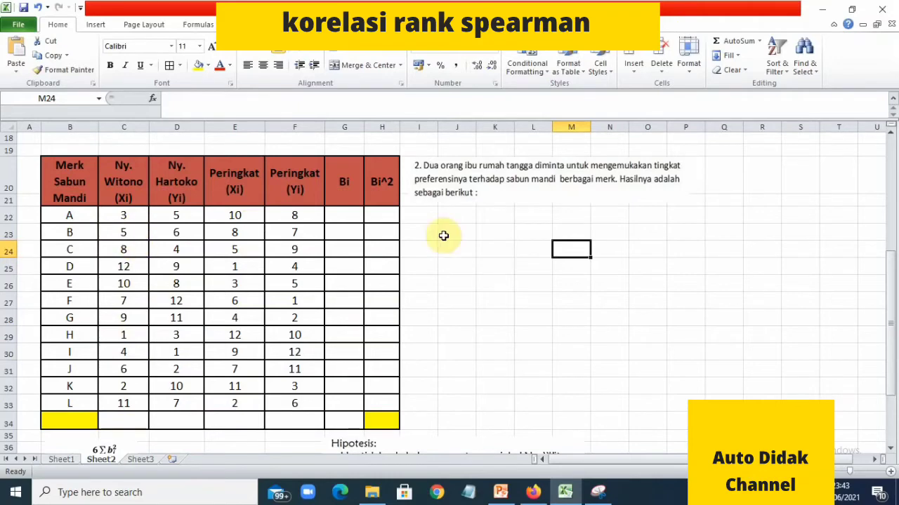
{"action": "left_click", "coordinate": [428, 269]}
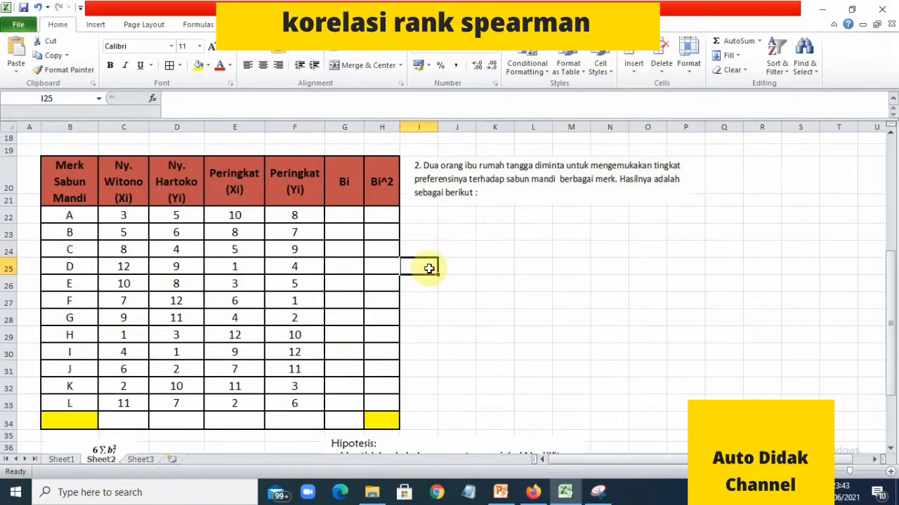
{"action": "left_click", "coordinate": [425, 248]}
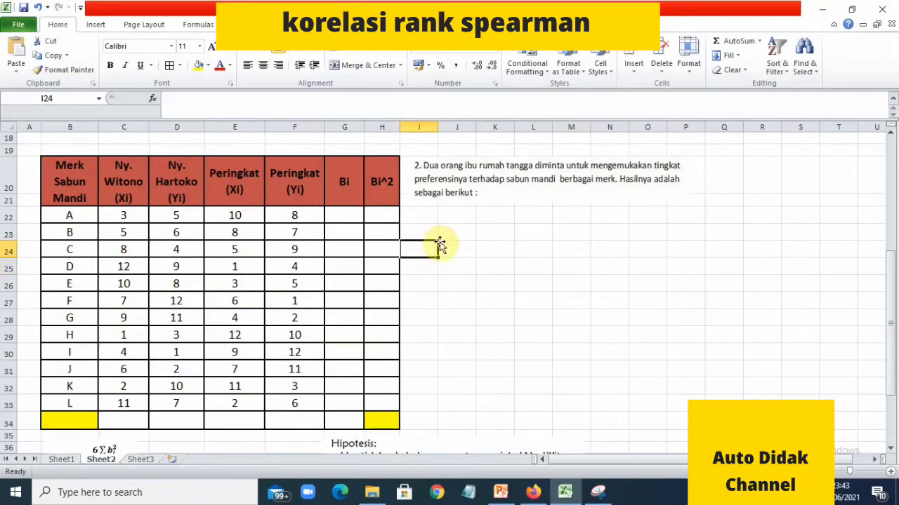
{"action": "left_click", "coordinate": [463, 244]}
{"action": "type", "text": "5"}
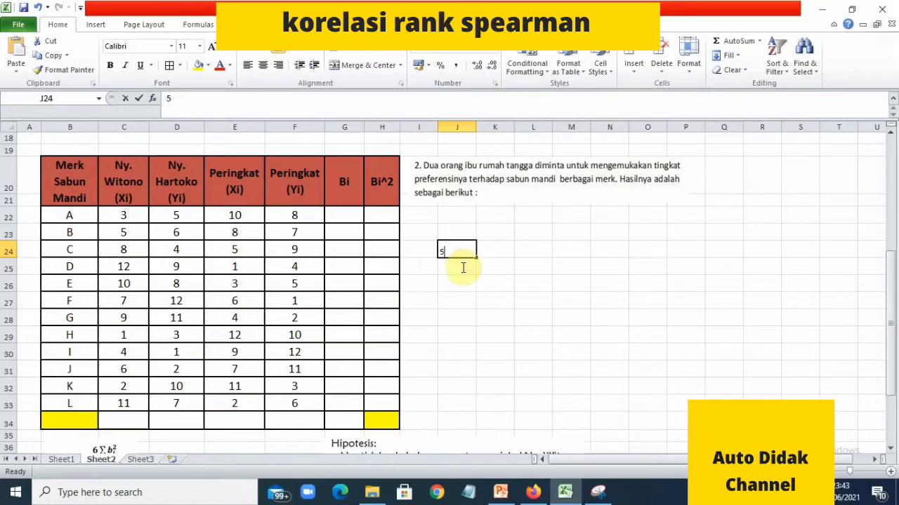
{"action": "key", "text": "Return"}
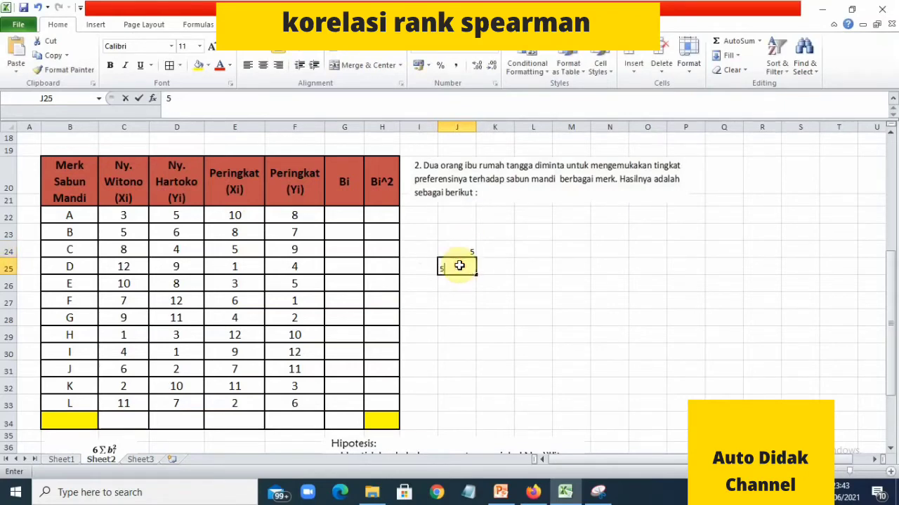
{"action": "type", "text": "5"}
{"action": "key", "text": "Return"}
{"action": "mouse_move", "coordinate": [459, 249]}
{"action": "left_mouse_down"}
{"action": "mouse_move", "coordinate": [459, 281]}
{"action": "mouse_move", "coordinate": [461, 267]}
{"action": "left_mouse_up"}
{"action": "left_click", "coordinate": [462, 250]}
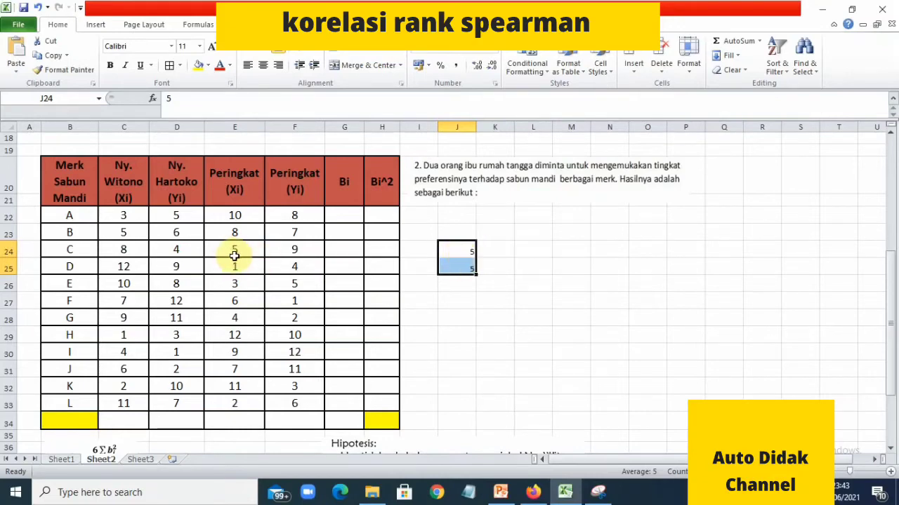
{"action": "left_click", "coordinate": [474, 250]}
{"action": "left_click", "coordinate": [493, 251]}
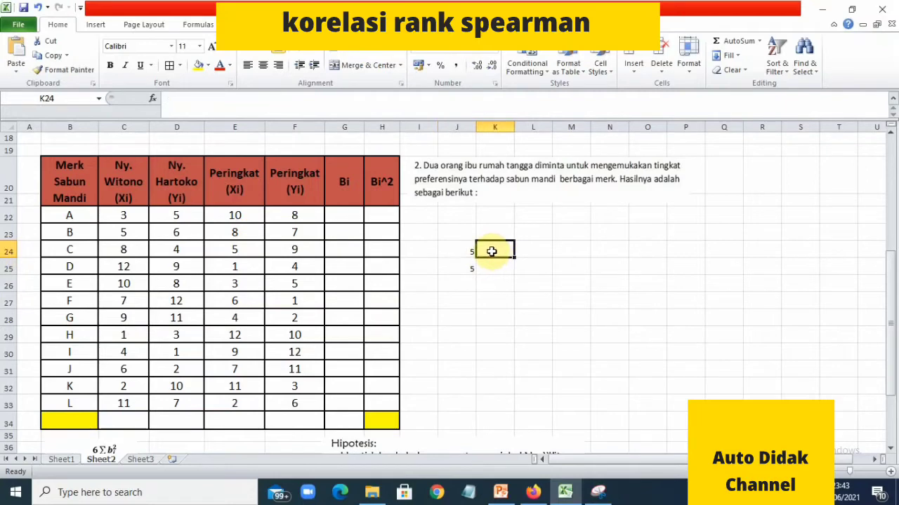
{"action": "type", "text": "8"}
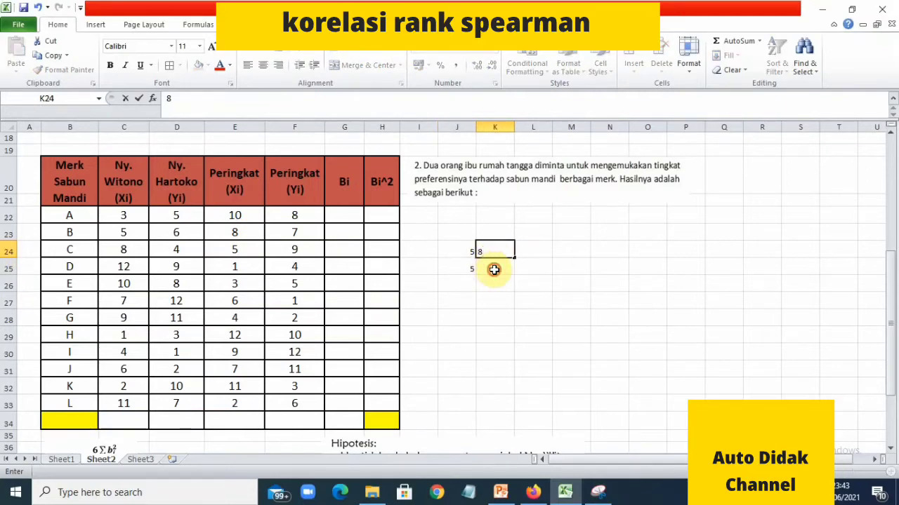
{"action": "left_click", "coordinate": [492, 268]}
{"action": "type", "text": "7"}
{"action": "key", "text": "Return"}
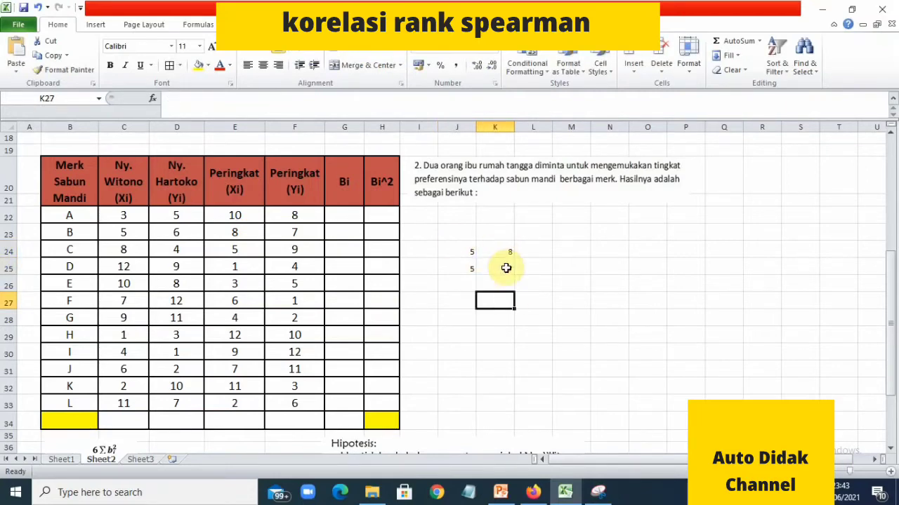
{"action": "left_click_drag", "start_coordinate": [503, 246], "coordinate": [504, 266]}
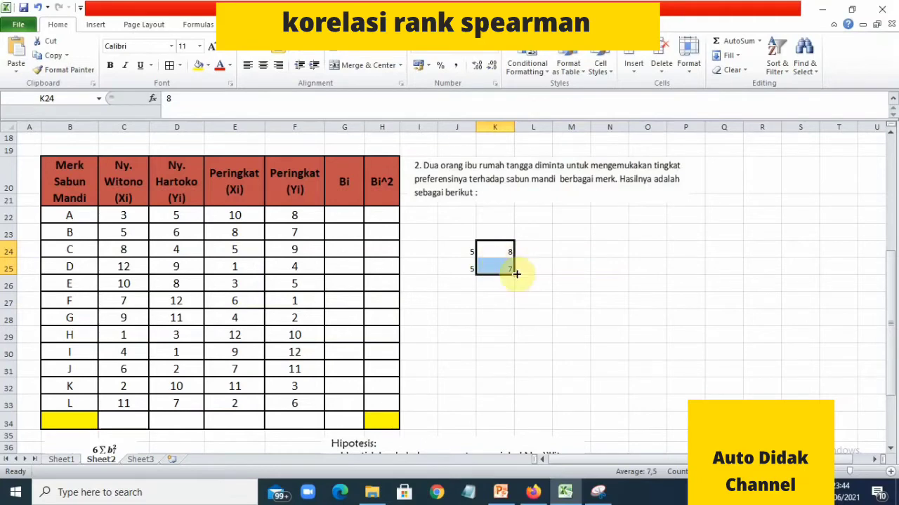
{"action": "left_click_drag", "start_coordinate": [450, 249], "coordinate": [506, 272]}
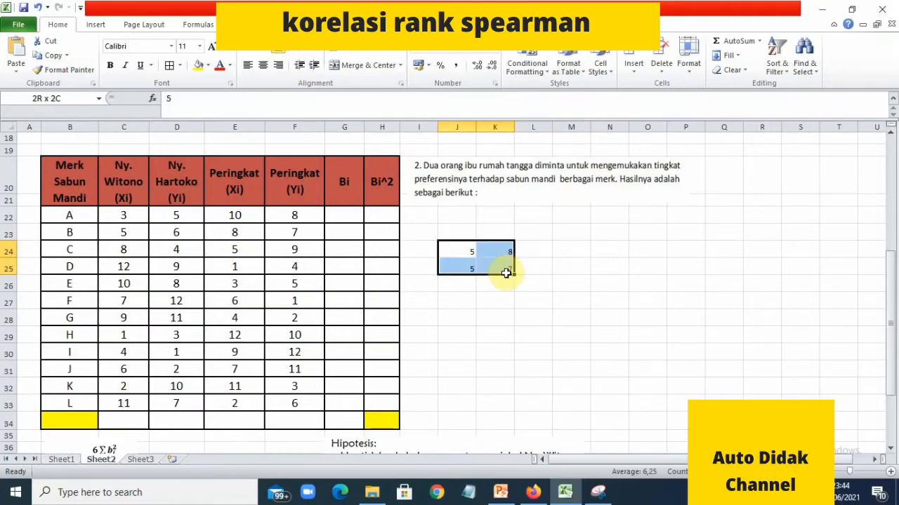
{"action": "key", "text": "BackSpace"}
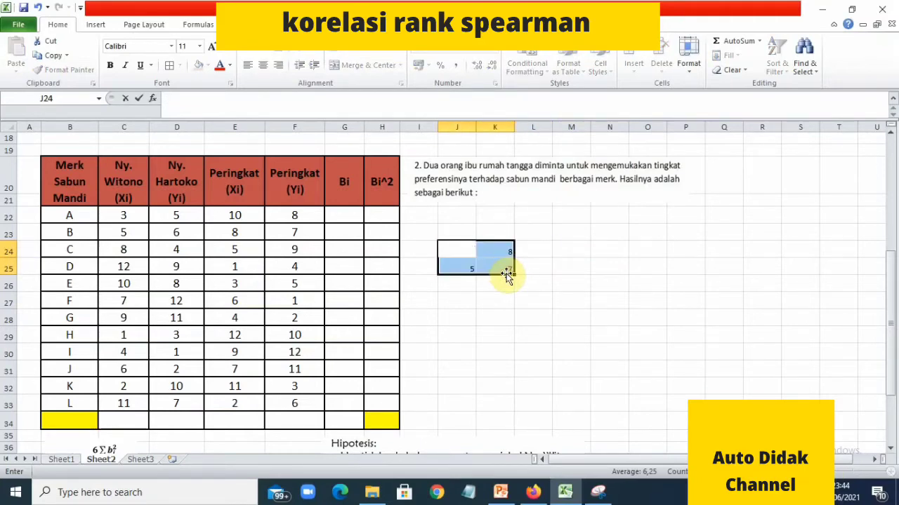
{"action": "left_click", "coordinate": [471, 314]}
{"action": "left_click_drag", "start_coordinate": [453, 249], "coordinate": [511, 283]}
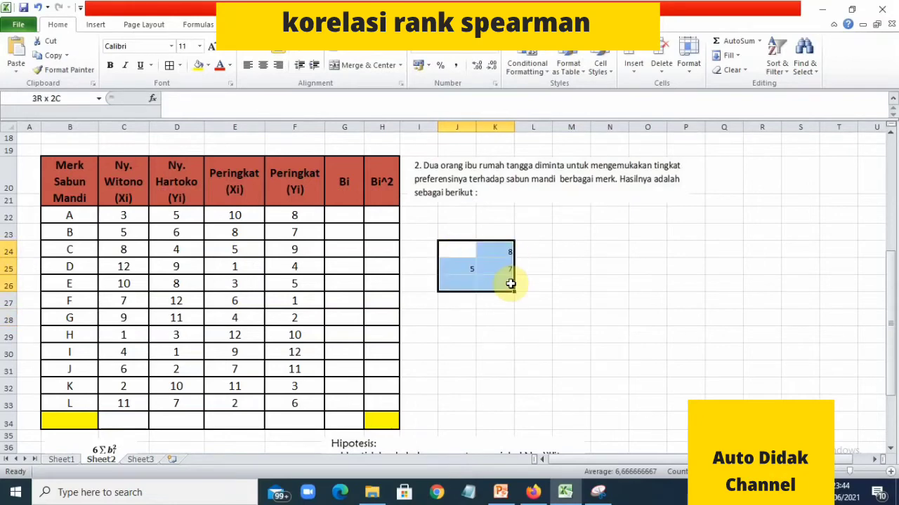
{"action": "key", "text": "Delete"}
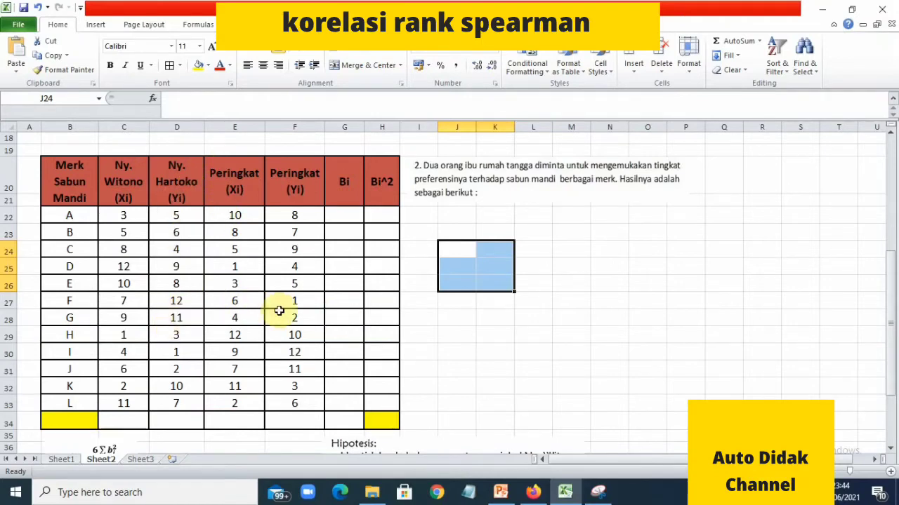
{"action": "left_click", "coordinate": [304, 301]}
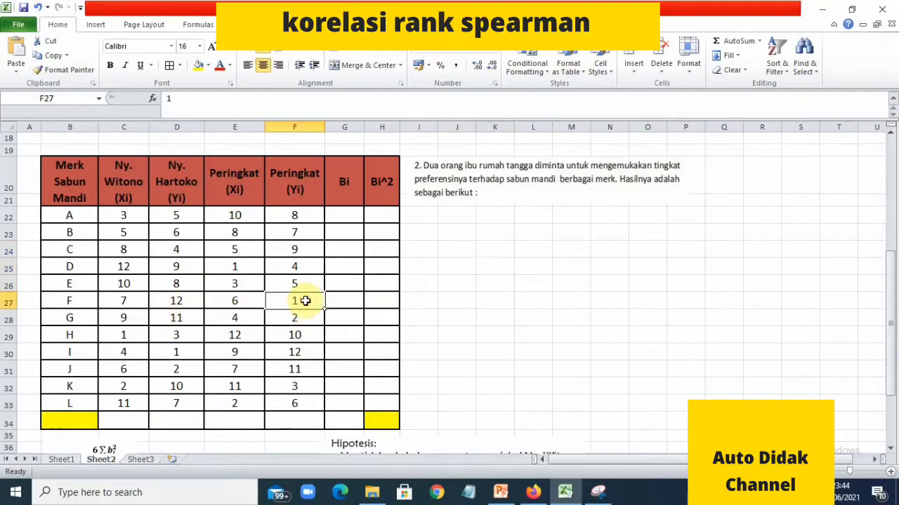
{"action": "left_click", "coordinate": [304, 317]}
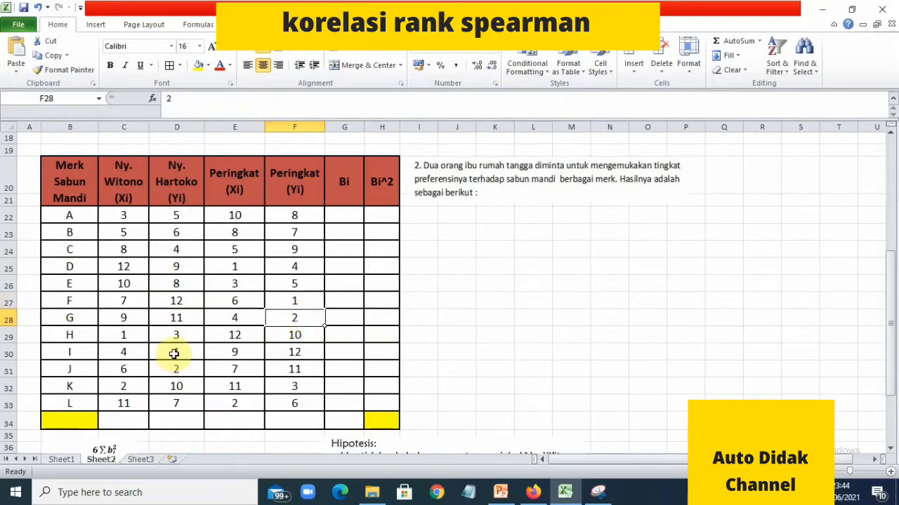
{"action": "left_click", "coordinate": [299, 350]}
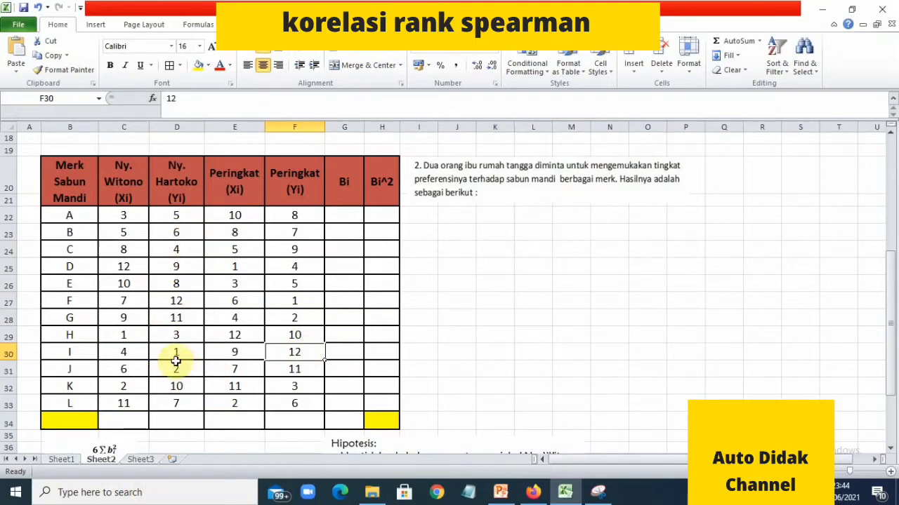
{"action": "left_click", "coordinate": [177, 300]}
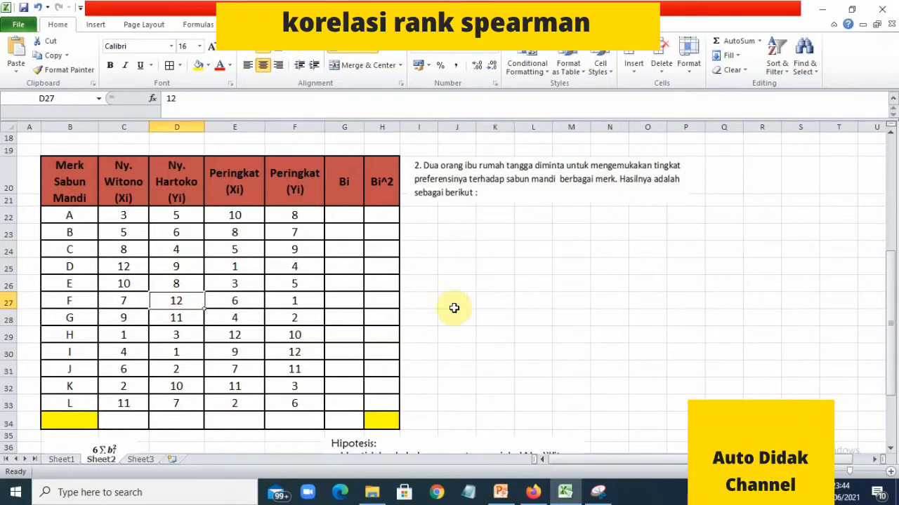
{"action": "left_click", "coordinate": [457, 304]}
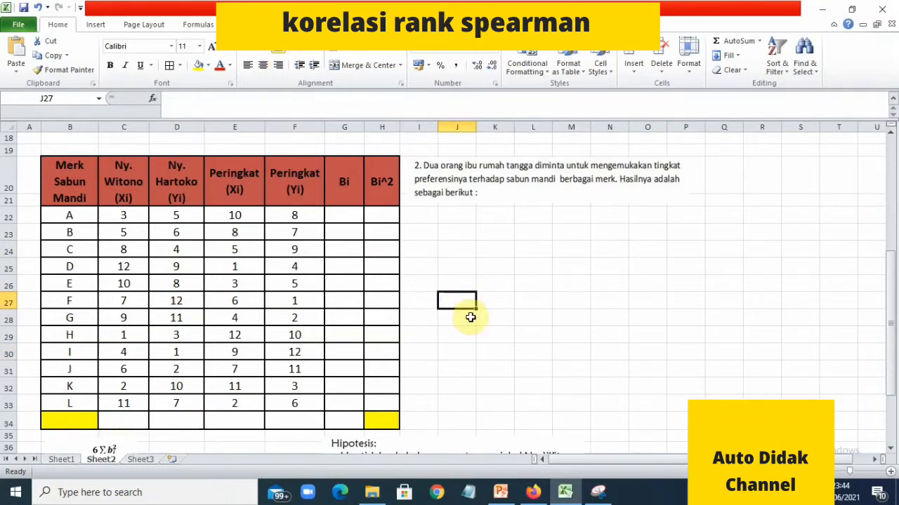
Enter scratch values 12 in J27 and J28, with example ranks 1 and 2 beside them
{"action": "type", "text": "12"}
{"action": "key", "text": "Return"}
{"action": "type", "text": "12"}
{"action": "key", "text": "Return"}
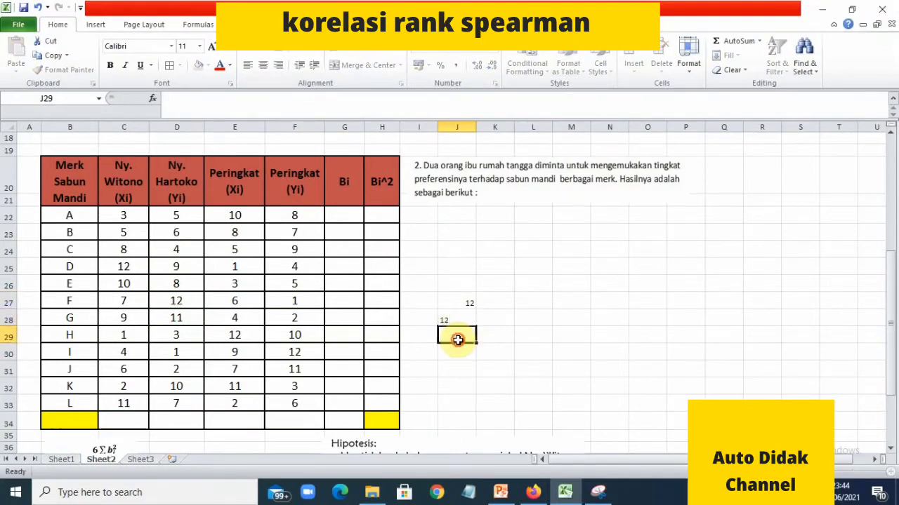
{"action": "left_click", "coordinate": [492, 301]}
{"action": "type", "text": "1"}
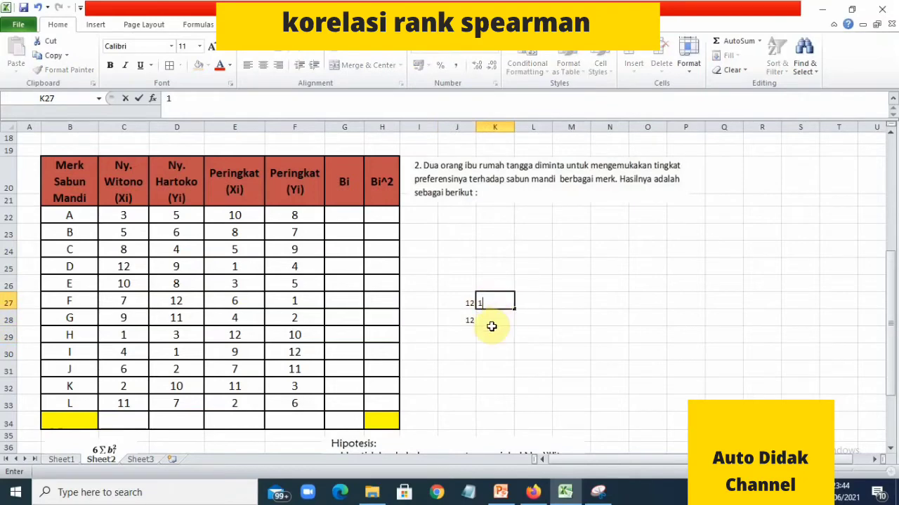
{"action": "key", "text": "Return"}
{"action": "type", "text": "2"}
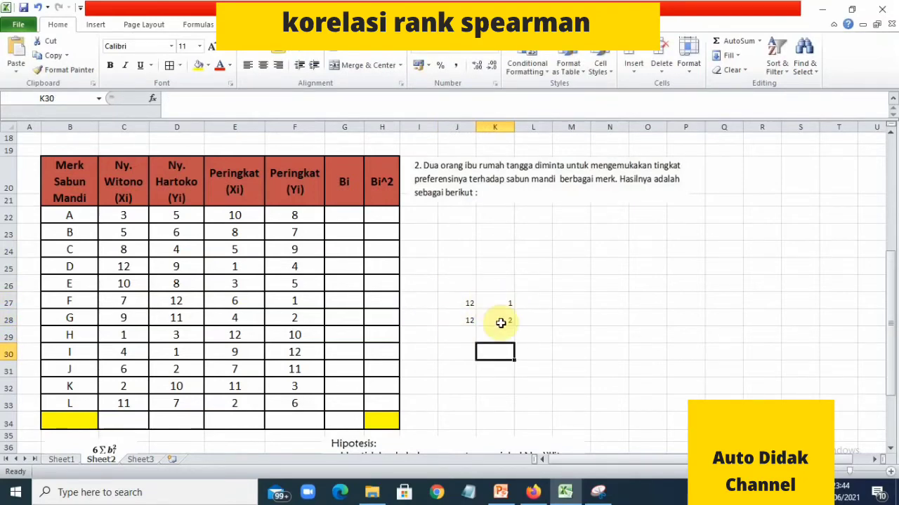
{"action": "left_click_drag", "start_coordinate": [497, 304], "coordinate": [495, 321]}
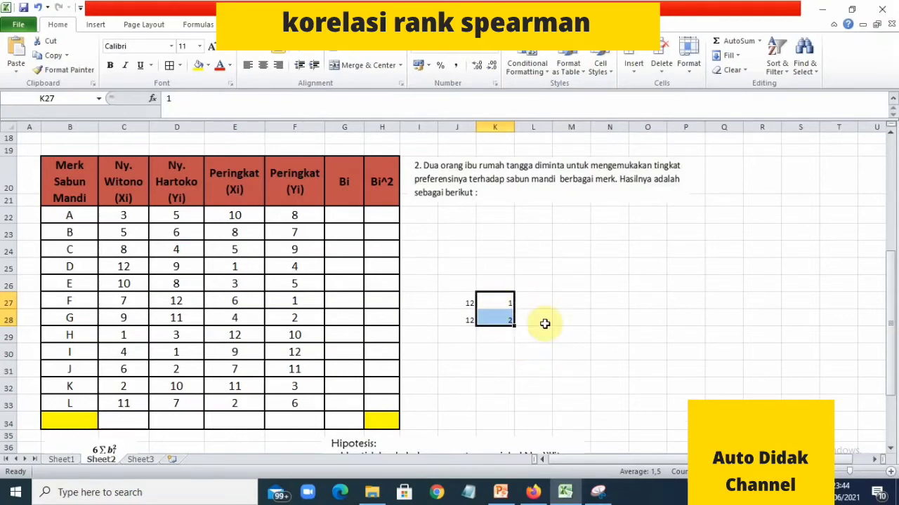
Add a third scratch row: 12 in J29 and rank 3 in K29
{"action": "left_click", "coordinate": [460, 337]}
{"action": "type", "text": "12"}
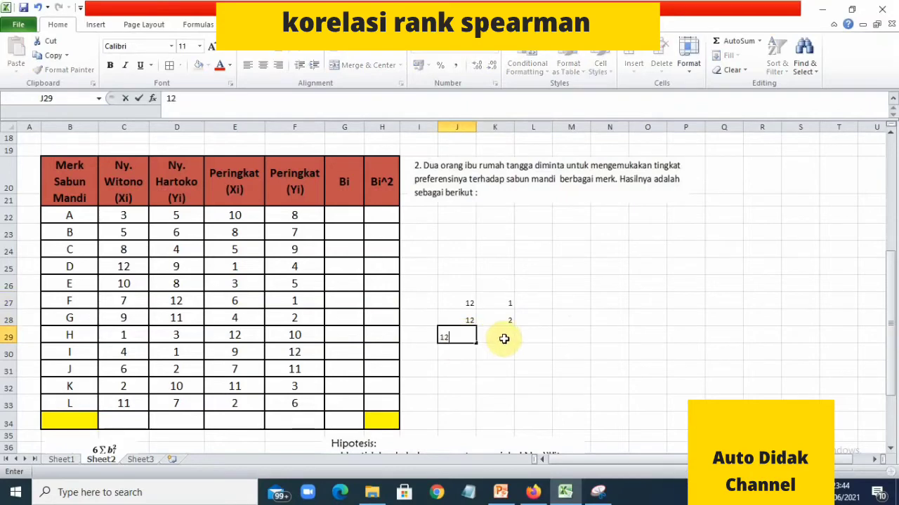
{"action": "left_click", "coordinate": [519, 341]}
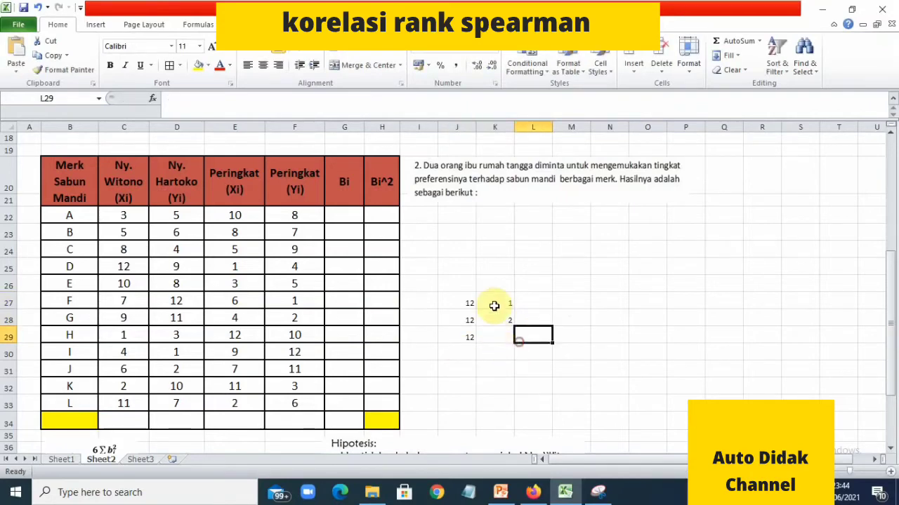
{"action": "left_click", "coordinate": [496, 351]}
{"action": "type", "text": "3"}
{"action": "left_click", "coordinate": [571, 349]}
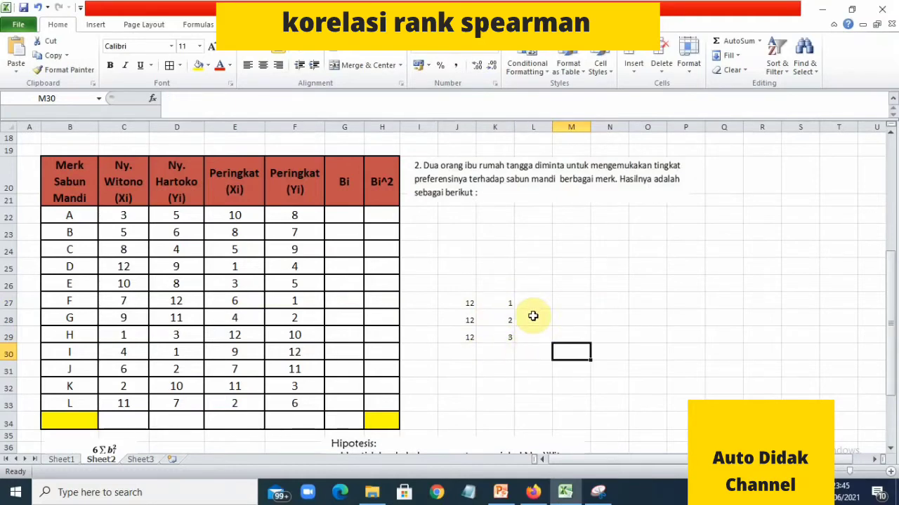
Put 2 in each of L27:L29 beside the scratch numbers
{"action": "left_click", "coordinate": [540, 300]}
{"action": "type", "text": "2"}
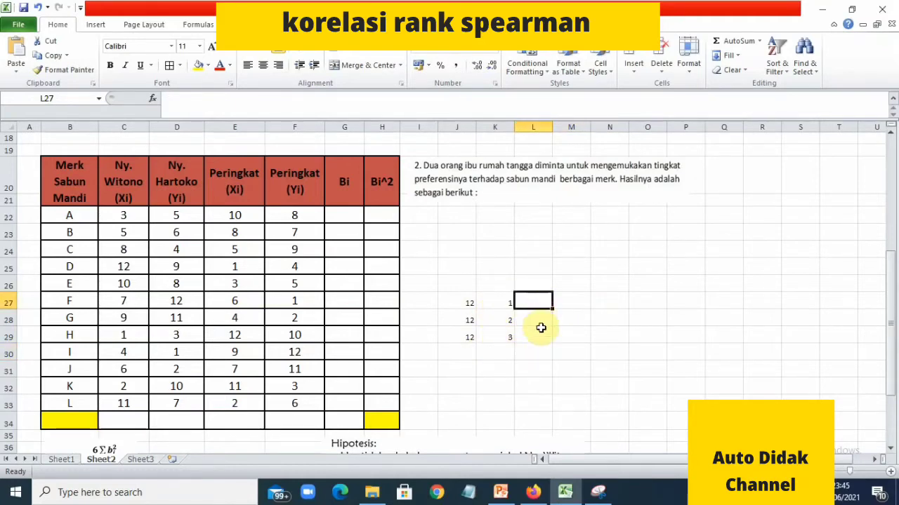
{"action": "left_click", "coordinate": [540, 320]}
{"action": "type", "text": "2"}
{"action": "left_click", "coordinate": [536, 337]}
{"action": "type", "text": "2"}
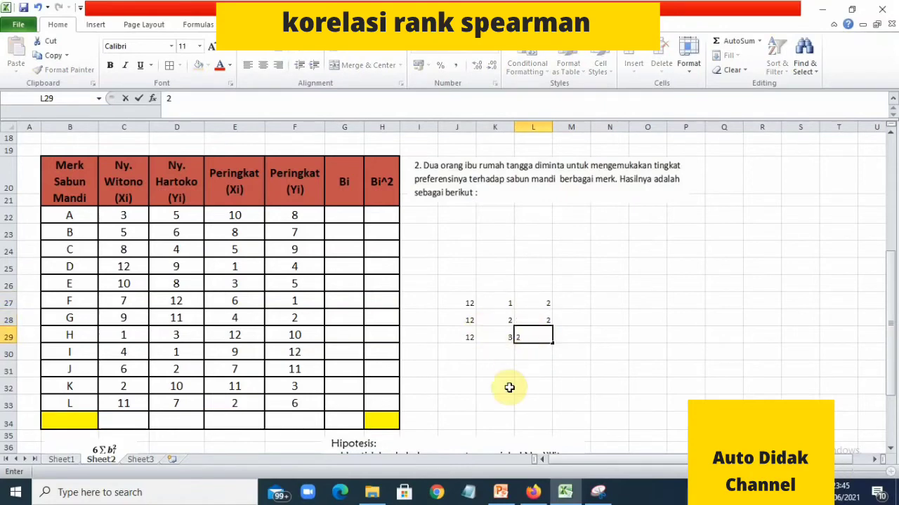
{"action": "left_click", "coordinate": [505, 367]}
Delete the scratch block J27:L31 to leave the area beside the table empty
{"action": "left_click_drag", "start_coordinate": [457, 300], "coordinate": [551, 361]}
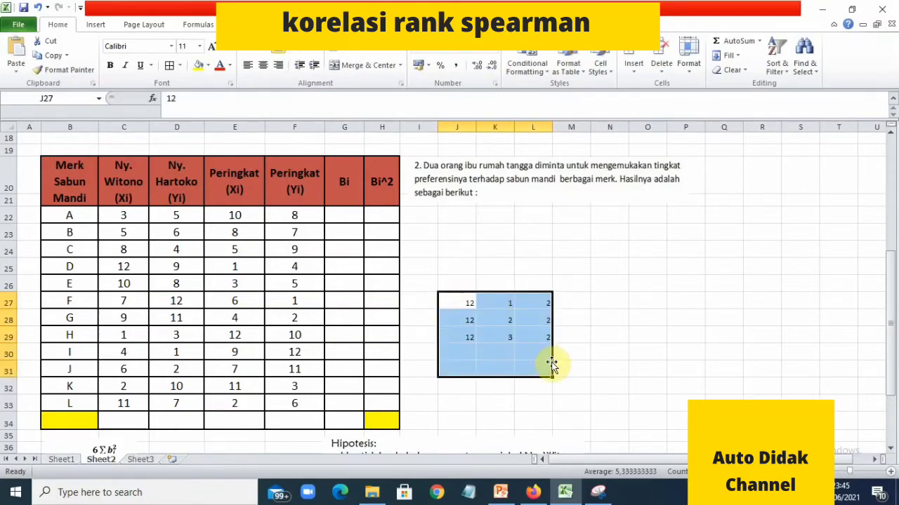
{"action": "key", "text": "BackSpace"}
{"action": "left_click", "coordinate": [528, 397]}
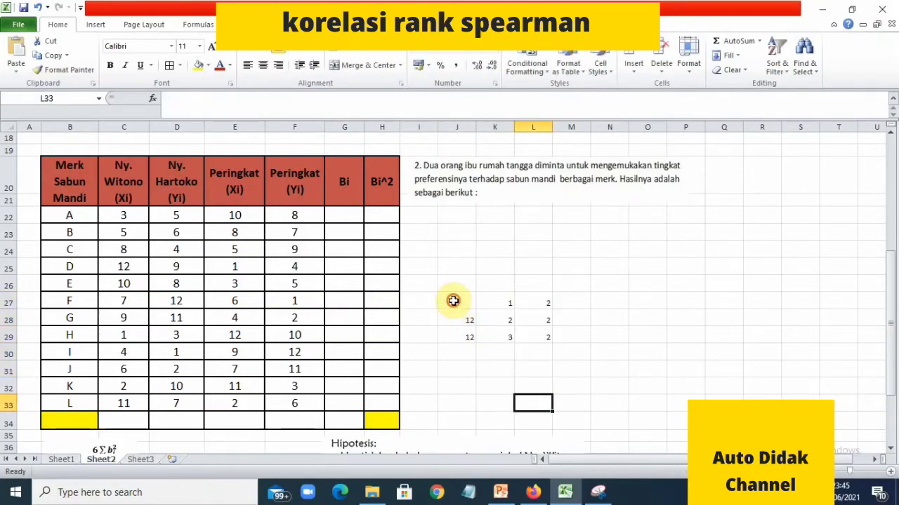
{"action": "left_click_drag", "start_coordinate": [451, 300], "coordinate": [542, 355]}
{"action": "key", "text": "Delete"}
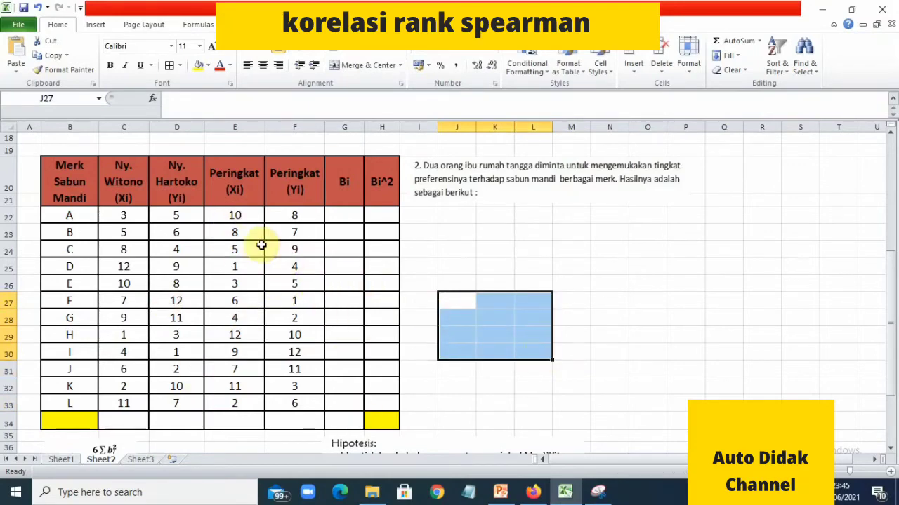
Enter =E22-F22 in G22 and fill it down to G33 for brands A through L
{"action": "left_click", "coordinate": [344, 215]}
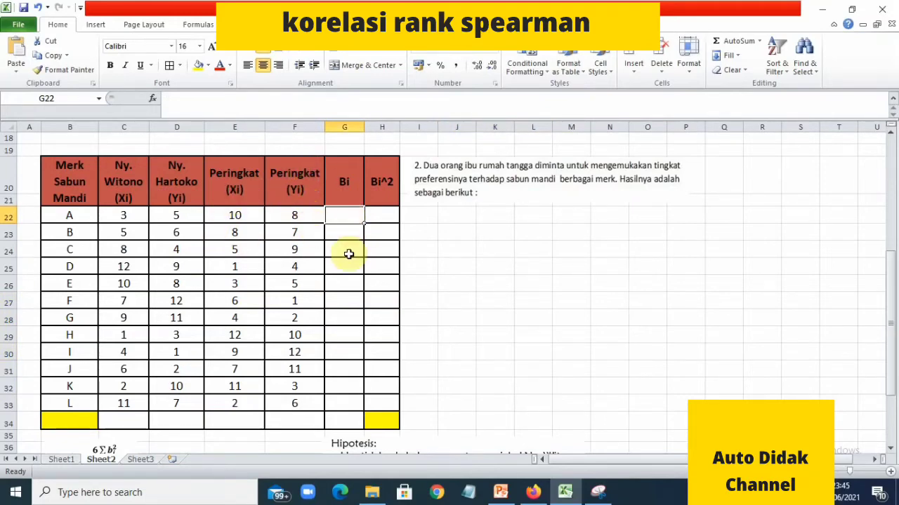
{"action": "type", "text": "="}
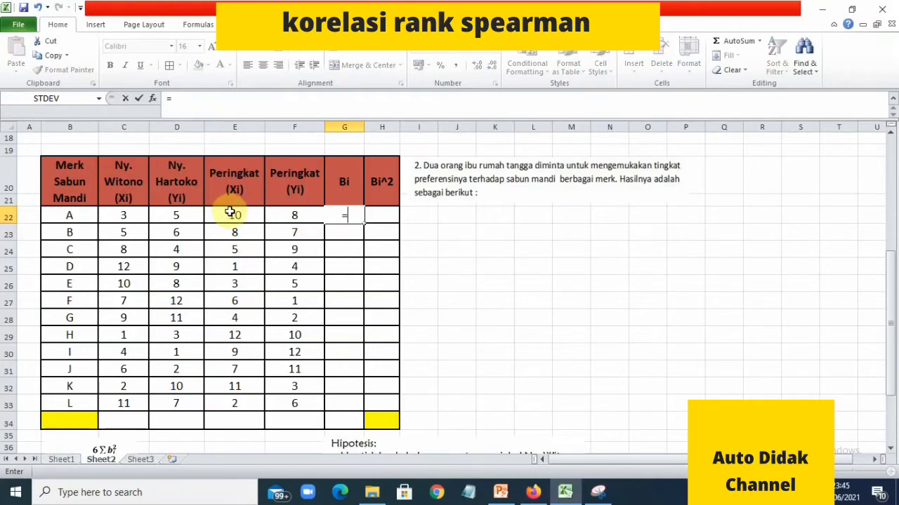
{"action": "left_click", "coordinate": [236, 215]}
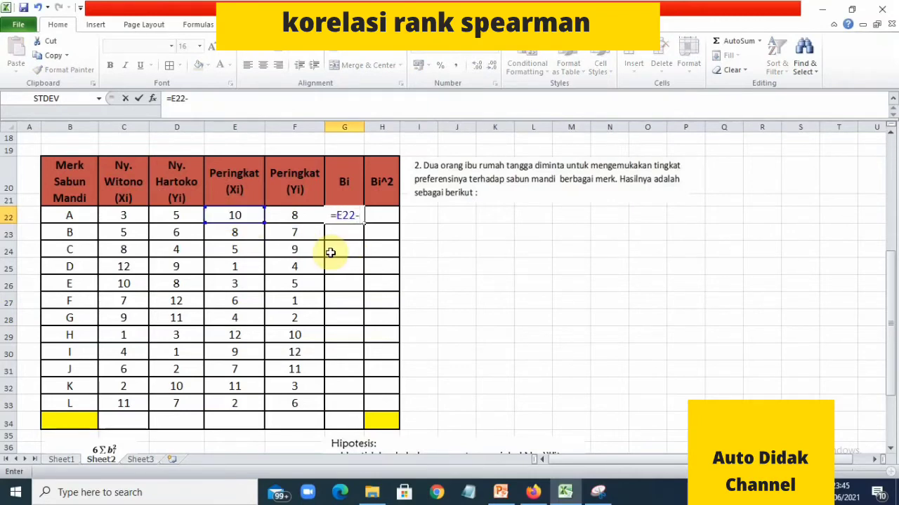
{"action": "left_click", "coordinate": [295, 217]}
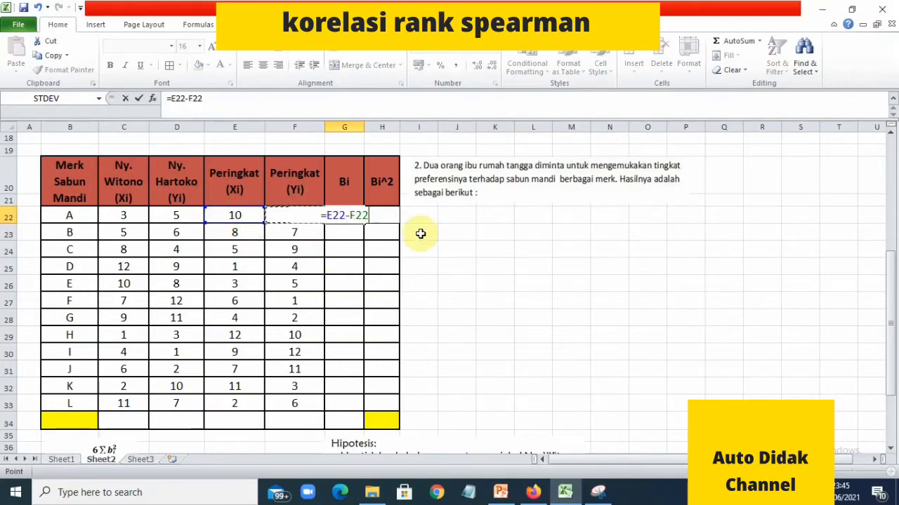
{"action": "key", "text": "Return"}
{"action": "left_click", "coordinate": [344, 216]}
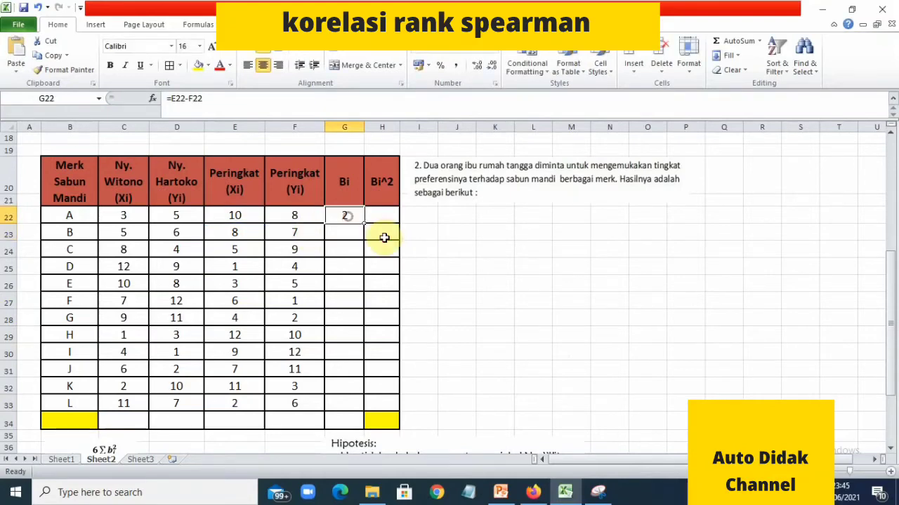
{"action": "left_click_drag", "start_coordinate": [366, 225], "coordinate": [377, 397]}
{"action": "left_click", "coordinate": [556, 351]}
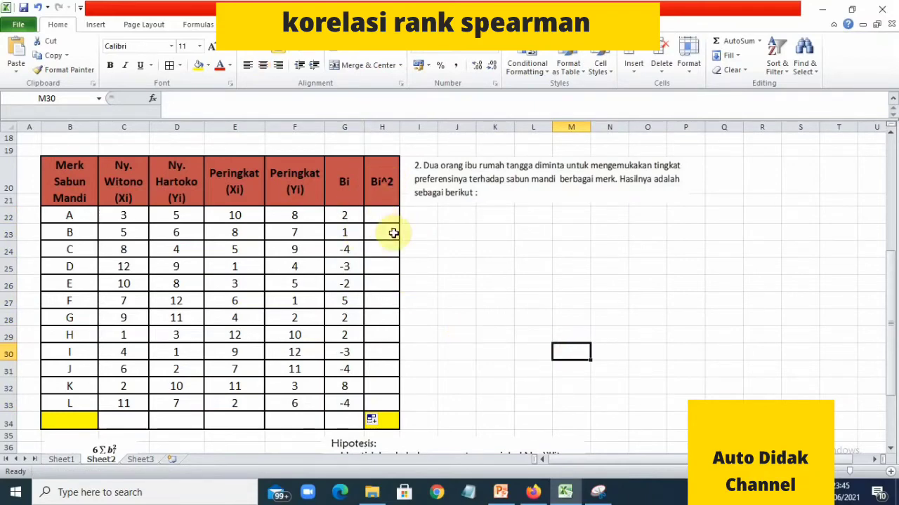
{"action": "scroll", "coordinate": [377, 224], "scroll_direction": "up", "scroll_amount": 2}
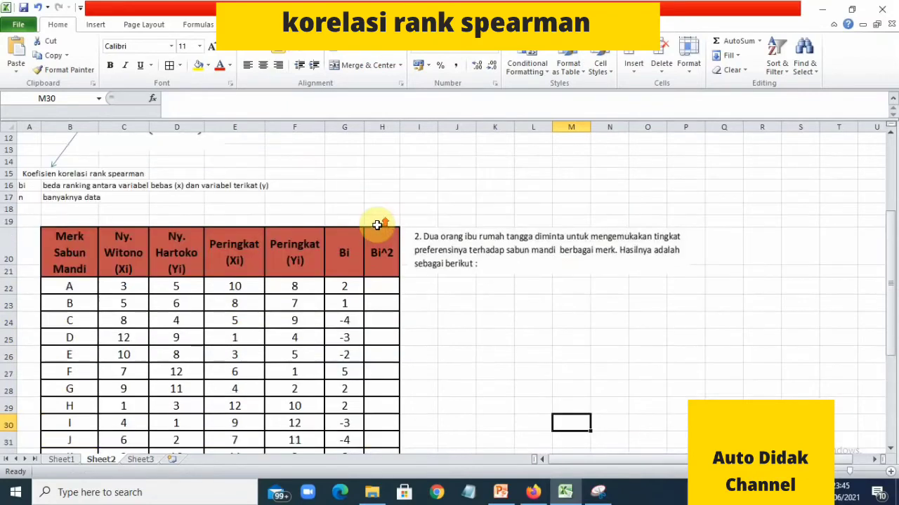
{"action": "scroll", "coordinate": [377, 225], "scroll_direction": "down", "scroll_amount": 2}
{"action": "scroll", "coordinate": [379, 225], "scroll_direction": "down", "scroll_amount": 1}
{"action": "scroll", "coordinate": [380, 224], "scroll_direction": "up", "scroll_amount": 1}
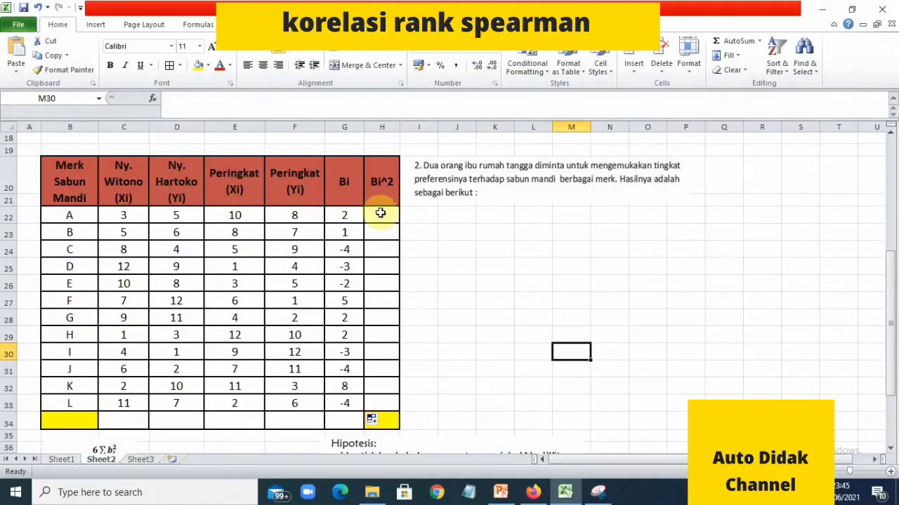
Enter =G22^2 in H22 and fill it down to H33, giving 4 through 16
{"action": "left_click", "coordinate": [381, 216]}
{"action": "type", "text": "="}
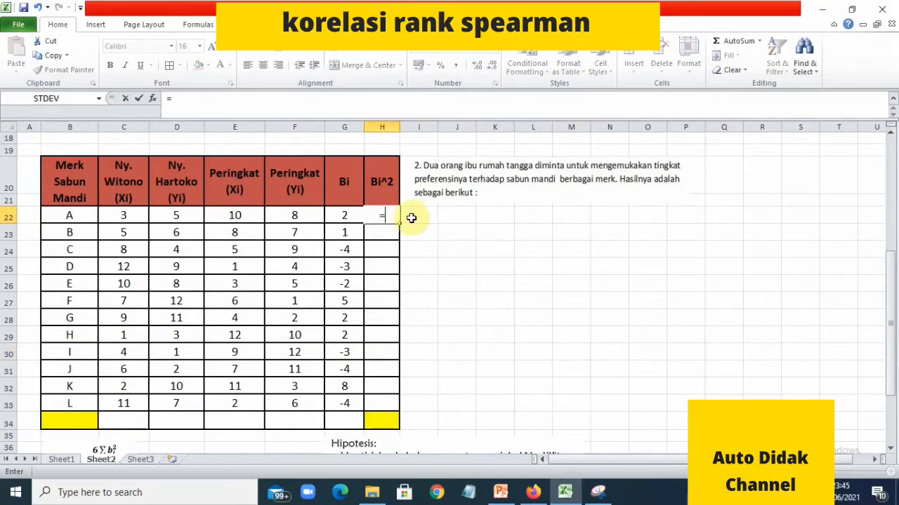
{"action": "left_click", "coordinate": [343, 215]}
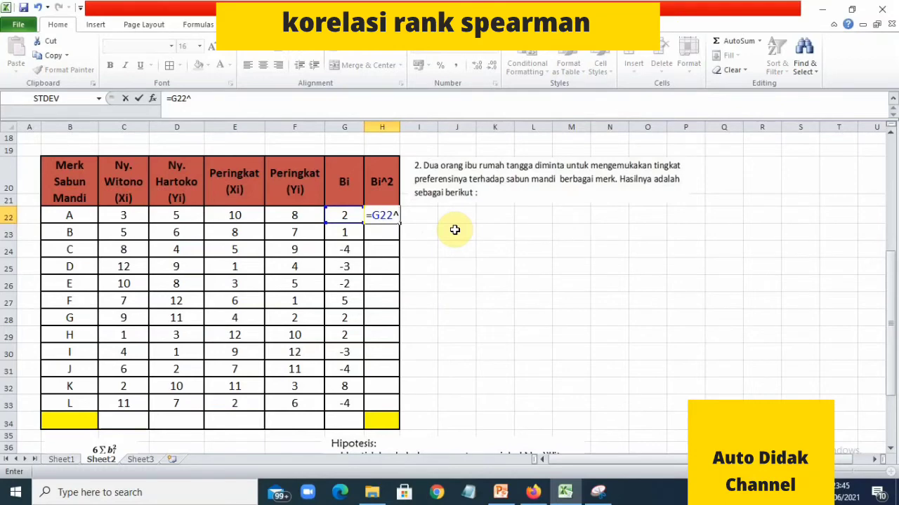
{"action": "key", "text": "Return"}
{"action": "left_click", "coordinate": [379, 217]}
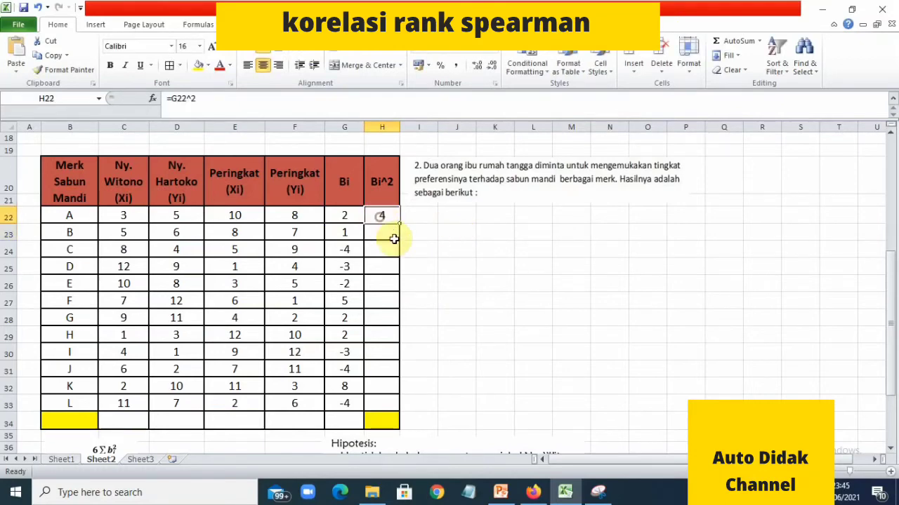
{"action": "left_click_drag", "start_coordinate": [396, 224], "coordinate": [391, 403]}
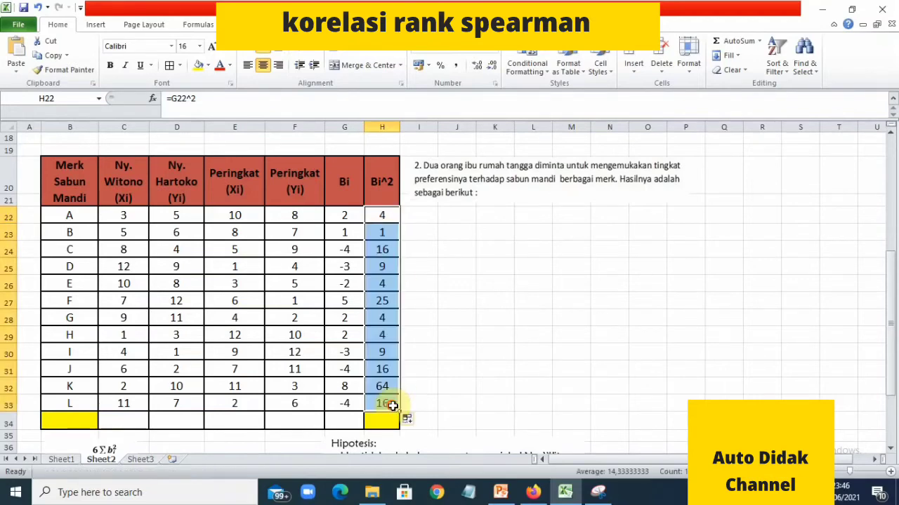
{"action": "left_click", "coordinate": [509, 344]}
{"action": "scroll", "coordinate": [506, 342], "scroll_direction": "down", "scroll_amount": 1}
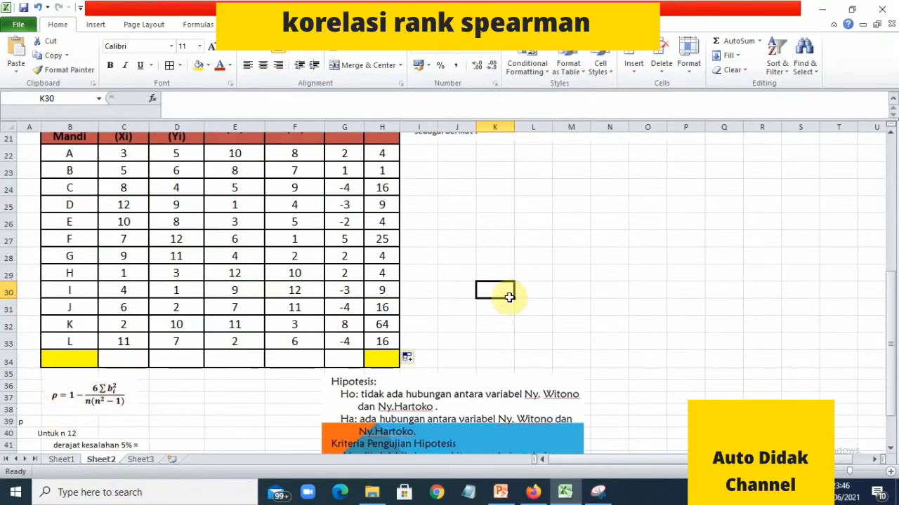
{"action": "scroll", "coordinate": [507, 293], "scroll_direction": "up", "scroll_amount": 7}
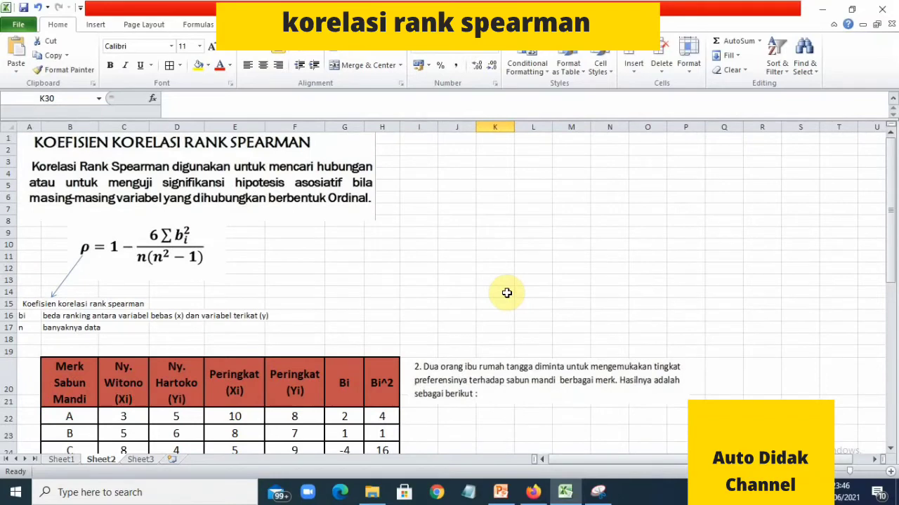
{"action": "scroll", "coordinate": [507, 292], "scroll_direction": "down", "scroll_amount": 5}
{"action": "scroll", "coordinate": [204, 395], "scroll_direction": "down", "scroll_amount": 4}
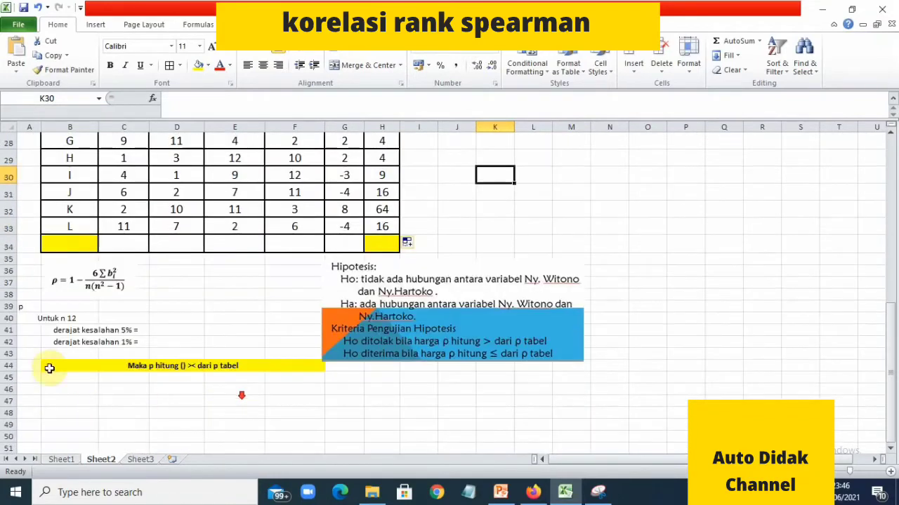
{"action": "scroll", "coordinate": [320, 266], "scroll_direction": "up", "scroll_amount": 1}
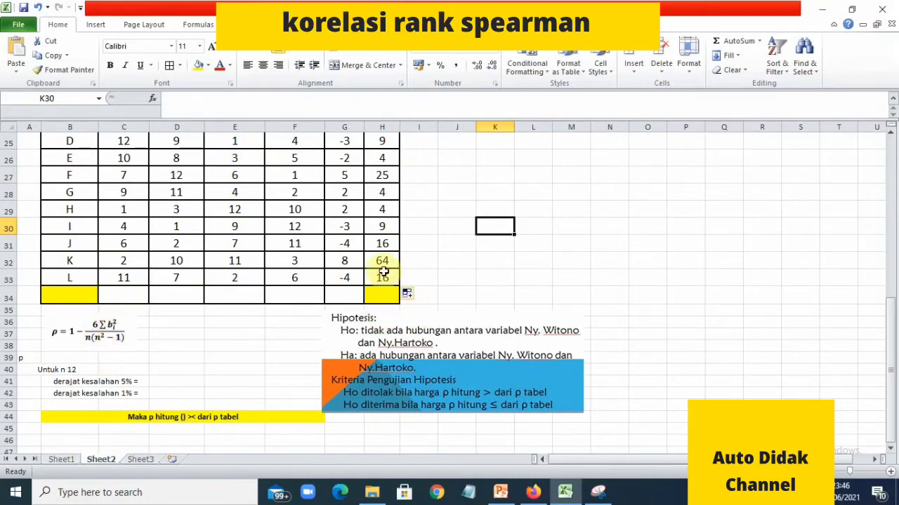
Put =SUM(H22:H33) in H34 to total 172, and widen column H slightly
{"action": "left_click", "coordinate": [378, 294]}
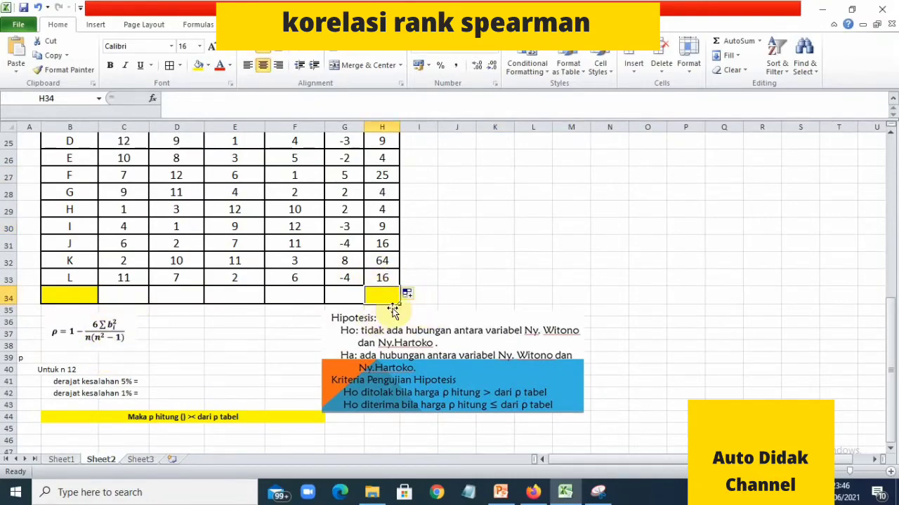
{"action": "scroll", "coordinate": [404, 302], "scroll_direction": "up", "scroll_amount": 3}
{"action": "scroll", "coordinate": [414, 303], "scroll_direction": "down", "scroll_amount": 1}
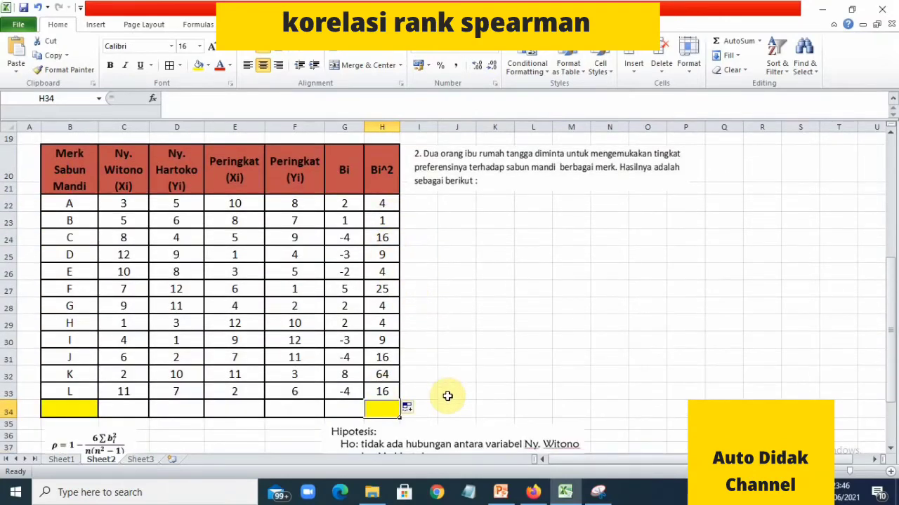
{"action": "type", "text": "=sum"}
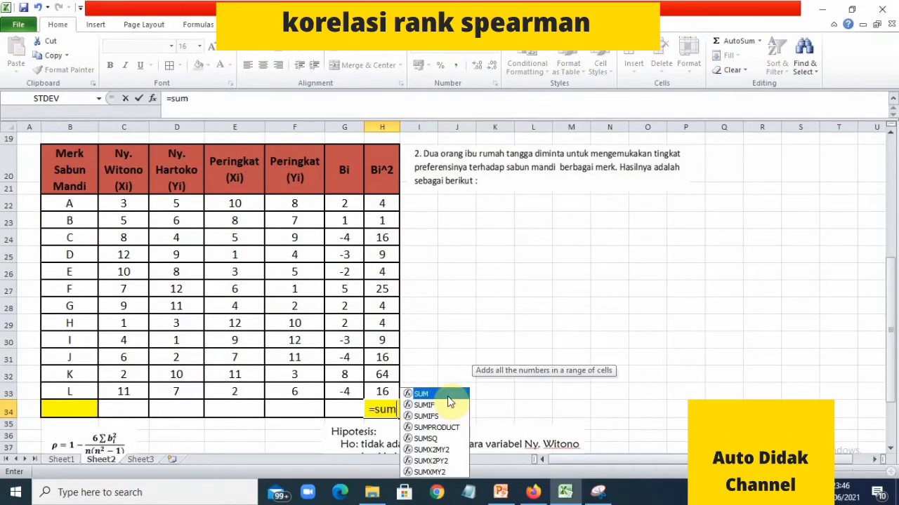
{"action": "type", "text": "("}
{"action": "left_click_drag", "start_coordinate": [382, 203], "coordinate": [381, 395]}
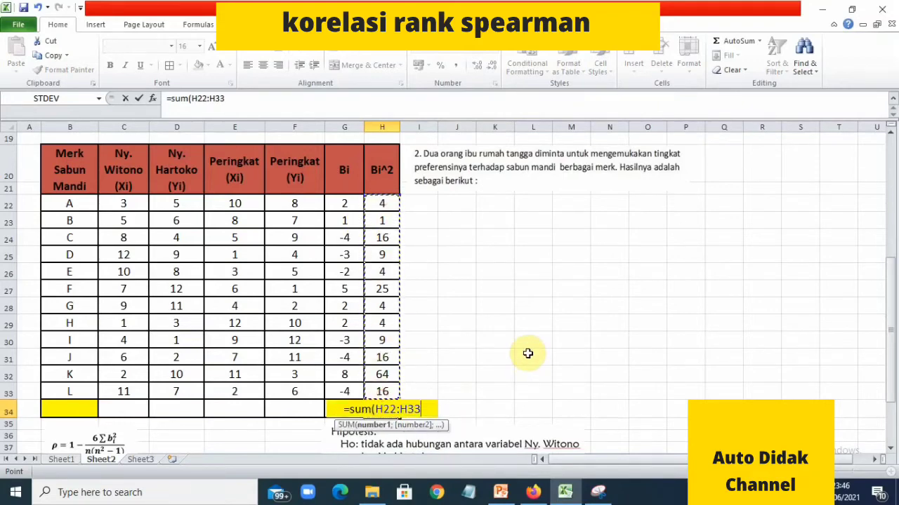
{"action": "key", "text": "Return"}
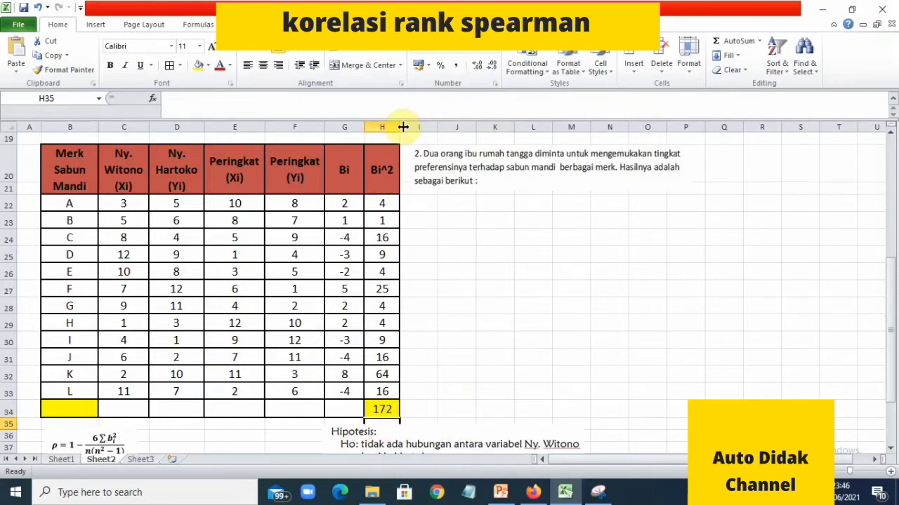
{"action": "left_click_drag", "start_coordinate": [400, 127], "coordinate": [407, 127]}
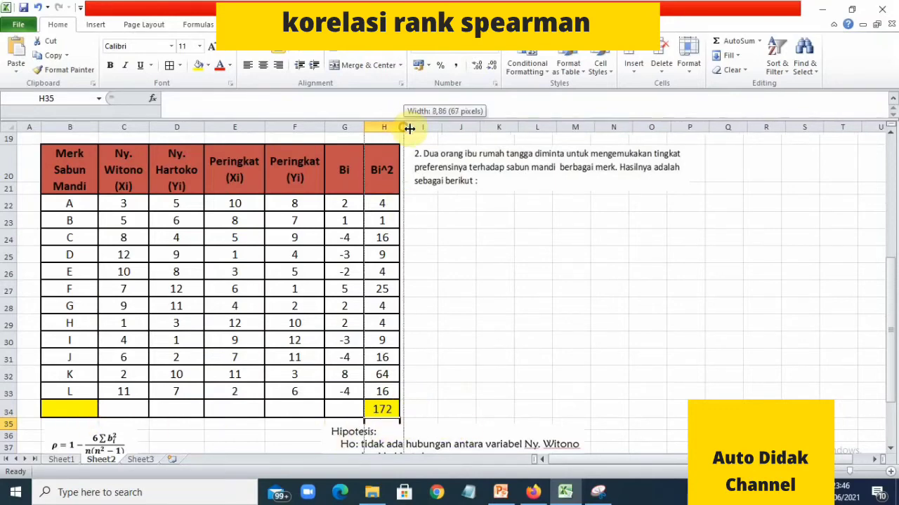
Enter =COUNTA(B22:B33) in B34 to count the brands, giving n = 12
{"action": "left_click", "coordinate": [79, 408]}
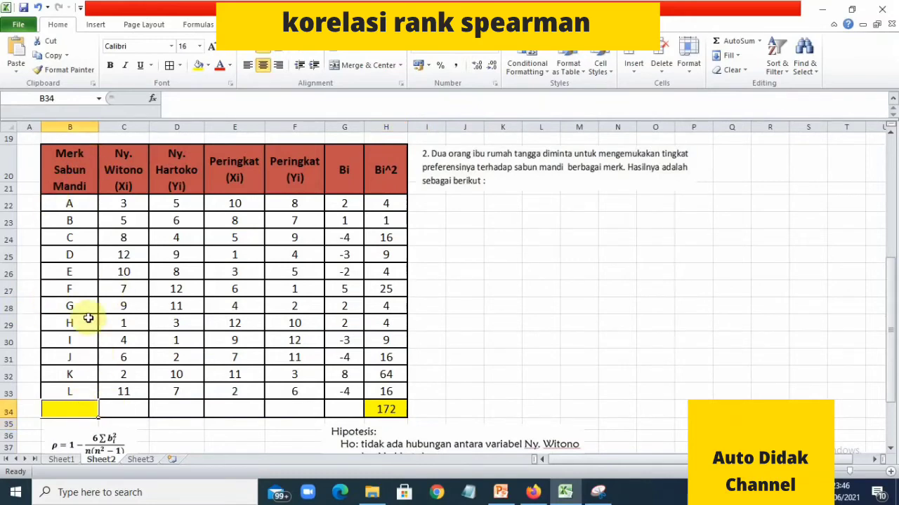
{"action": "scroll", "coordinate": [111, 431], "scroll_direction": "up", "scroll_amount": 1}
{"action": "scroll", "coordinate": [116, 351], "scroll_direction": "up", "scroll_amount": 1}
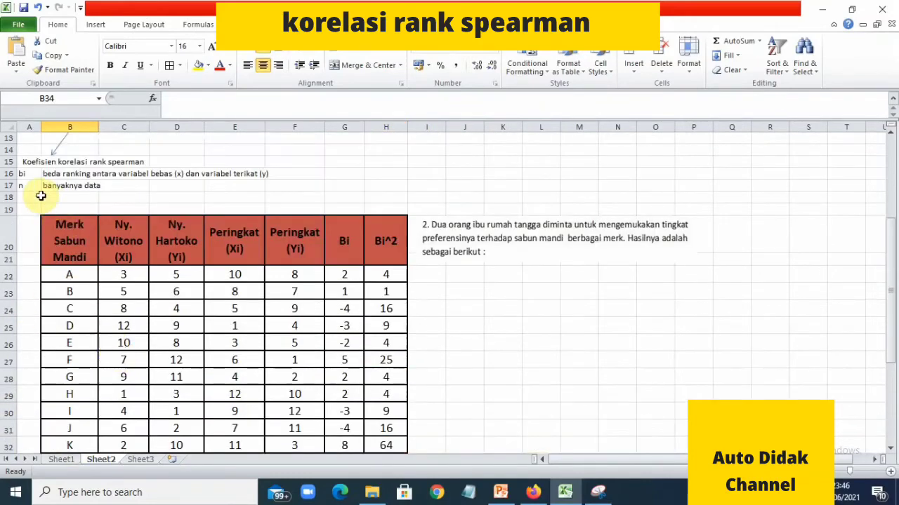
{"action": "scroll", "coordinate": [70, 266], "scroll_direction": "down", "scroll_amount": 1}
{"action": "scroll", "coordinate": [71, 365], "scroll_direction": "down", "scroll_amount": 2}
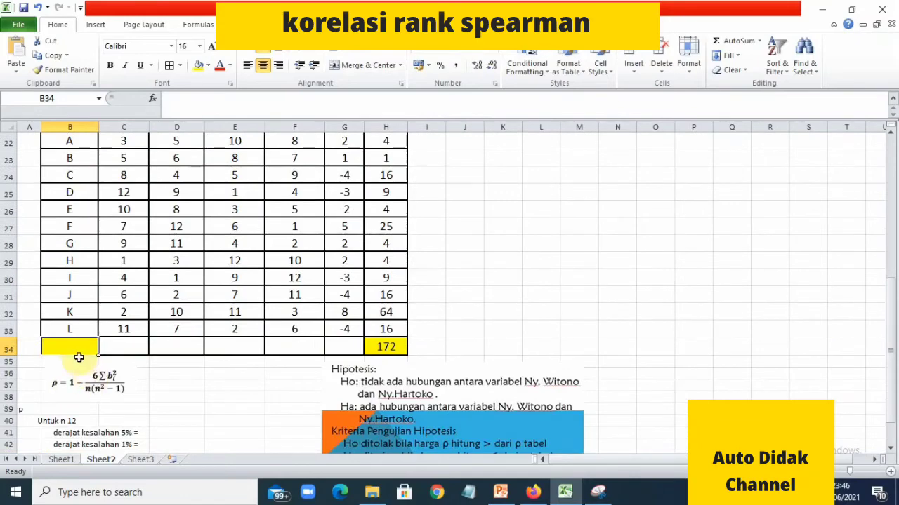
{"action": "type", "text": "=cou"}
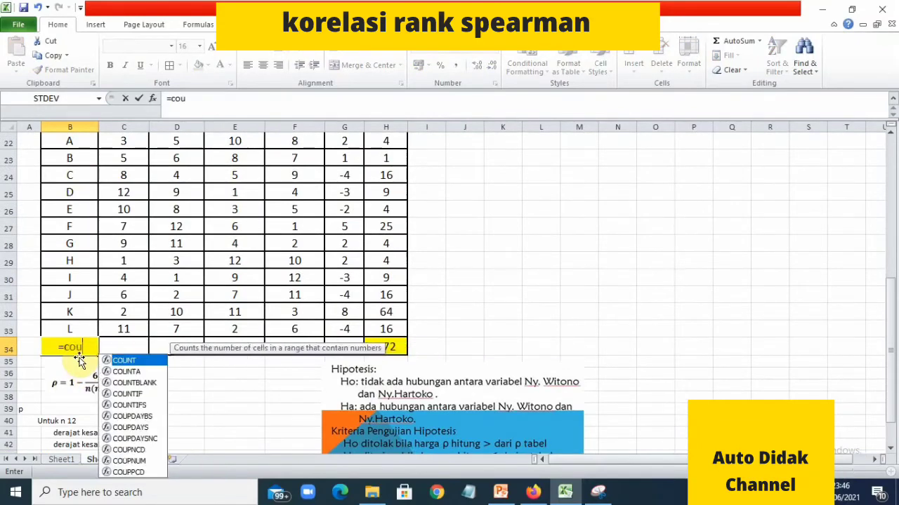
{"action": "type", "text": "nt("}
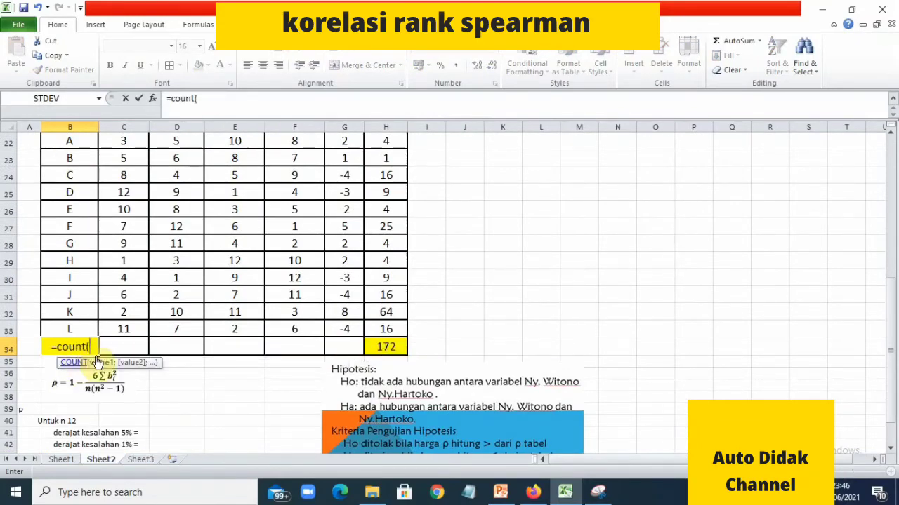
{"action": "scroll", "coordinate": [92, 386], "scroll_direction": "up", "scroll_amount": 1}
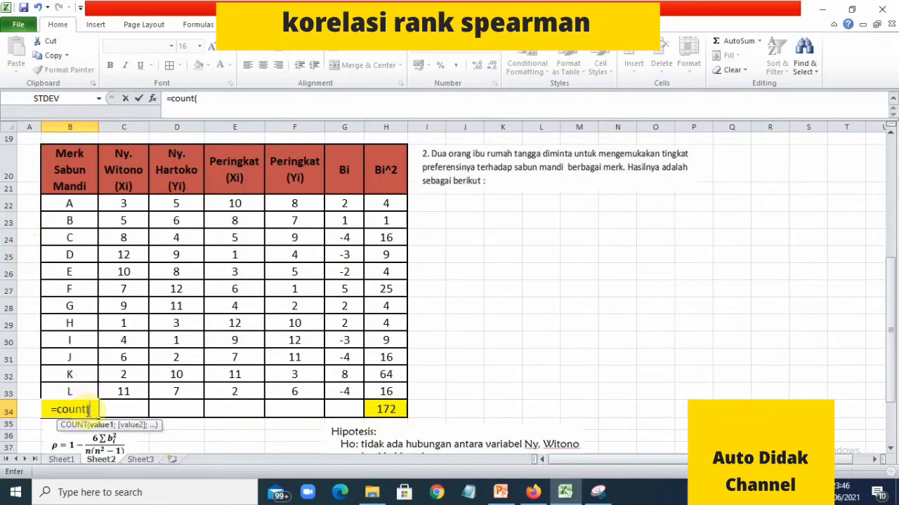
{"action": "left_click", "coordinate": [88, 409]}
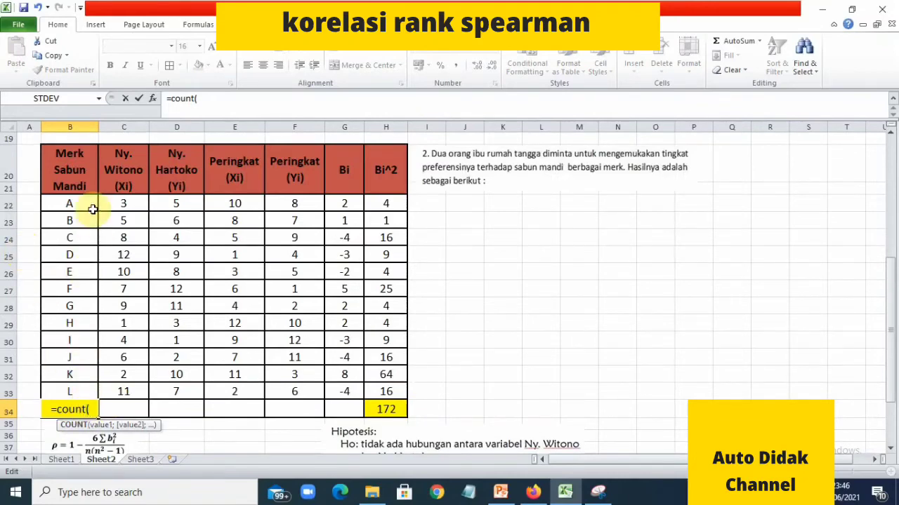
{"action": "type", "text": "a"}
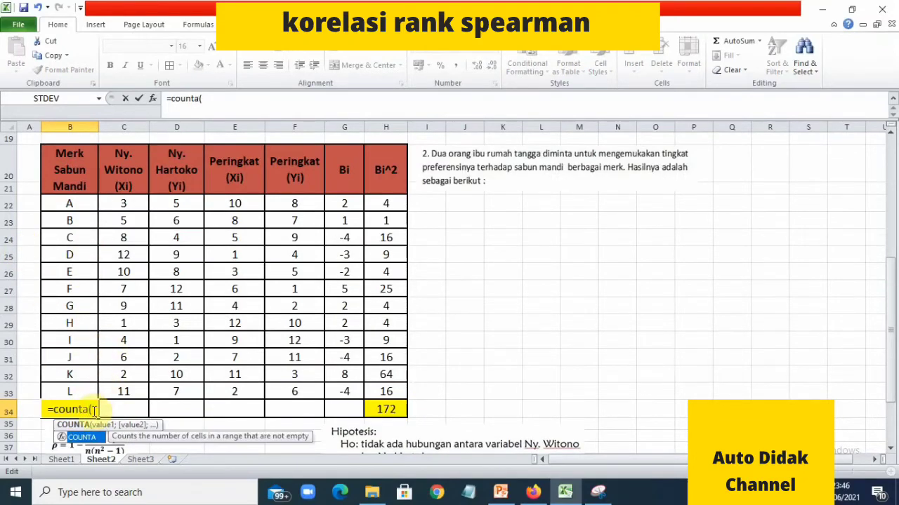
{"action": "left_click_drag", "start_coordinate": [70, 202], "coordinate": [68, 391]}
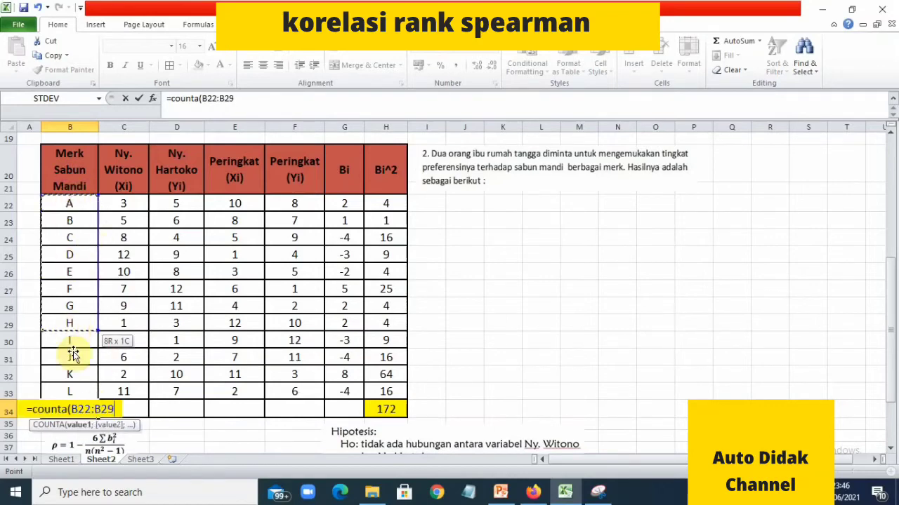
{"action": "key", "text": "Return"}
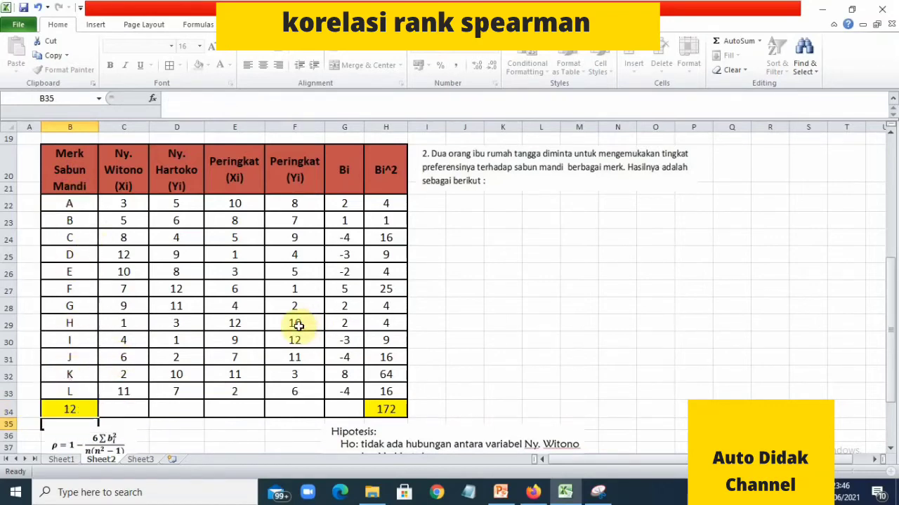
{"action": "left_click", "coordinate": [76, 413]}
{"action": "scroll", "coordinate": [86, 405], "scroll_direction": "down", "scroll_amount": 1}
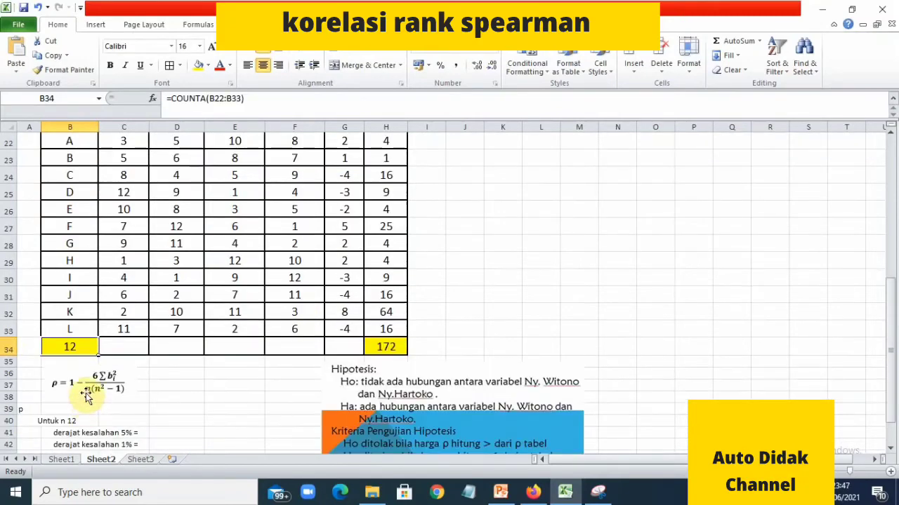
{"action": "scroll", "coordinate": [85, 395], "scroll_direction": "down", "scroll_amount": 1}
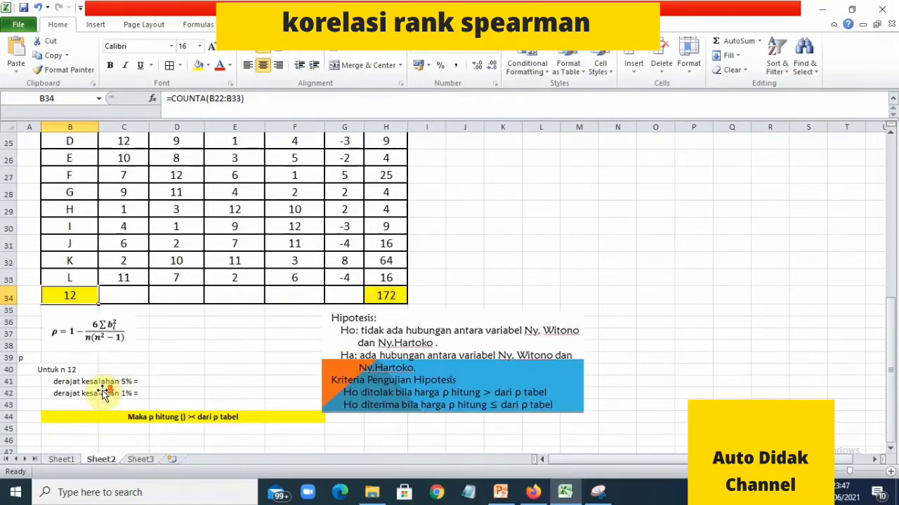
Zoom in and begin the rho formula in D37 with =1-((6*
{"action": "left_click", "coordinate": [161, 336]}
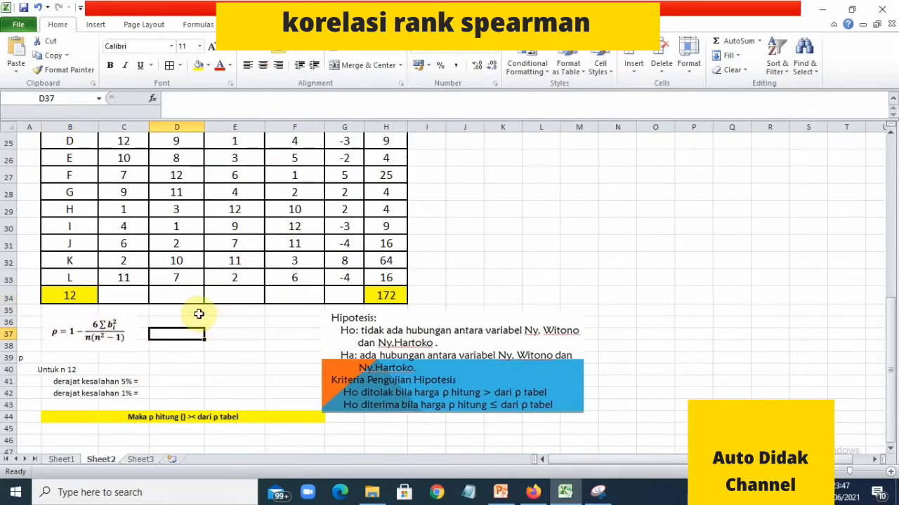
{"action": "scroll", "coordinate": [204, 312], "scroll_direction": "up", "scroll_amount": 5}
{"action": "scroll", "coordinate": [204, 312], "scroll_direction": "up", "scroll_amount": 3}
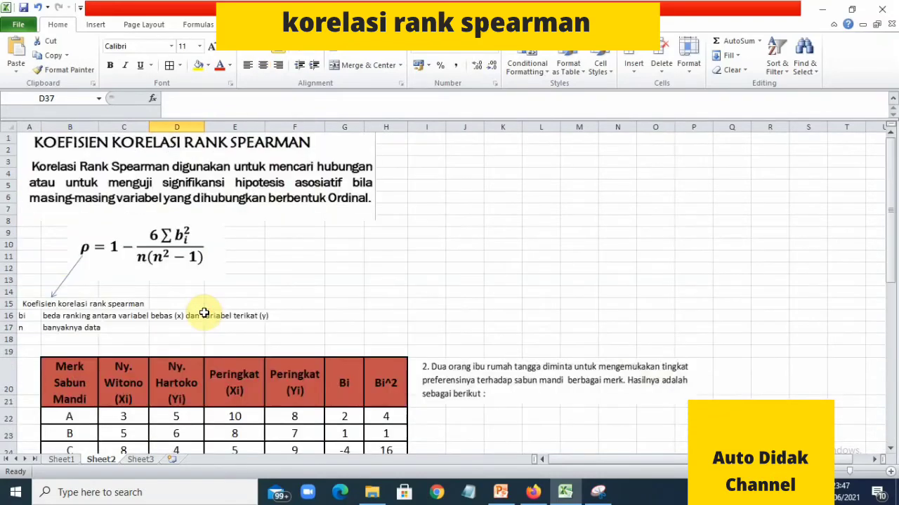
{"action": "scroll", "coordinate": [204, 312], "scroll_direction": "down", "scroll_amount": 5}
{"action": "scroll", "coordinate": [205, 312], "scroll_direction": "down", "scroll_amount": 3}
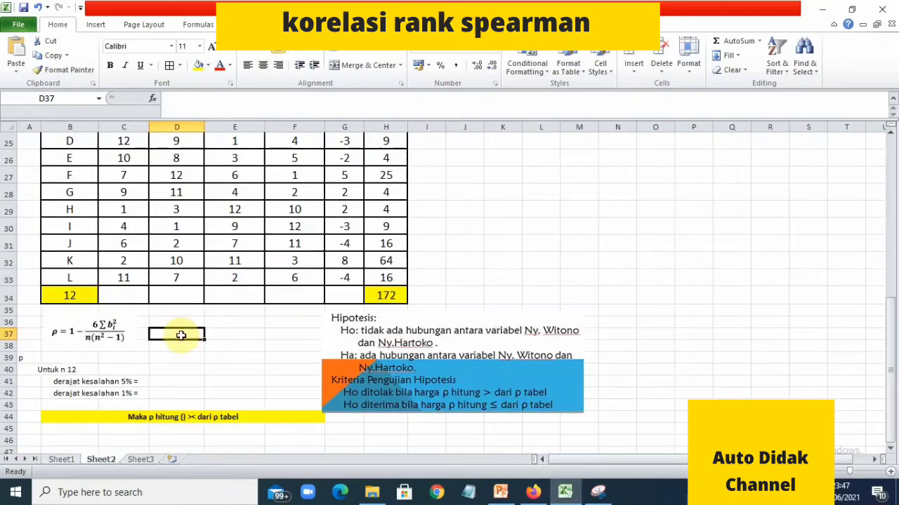
{"action": "scroll", "coordinate": [177, 336], "scroll_direction": "up", "scroll_amount": 1}
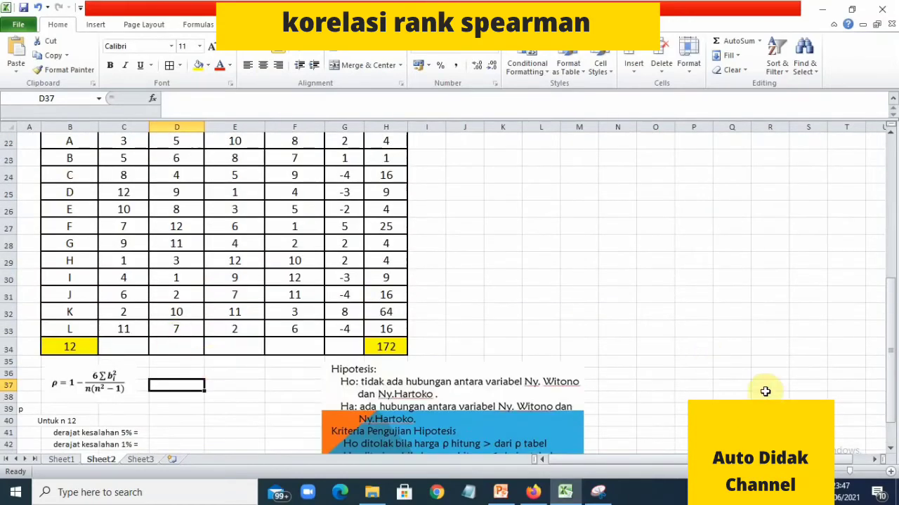
{"action": "left_click", "coordinate": [892, 478]}
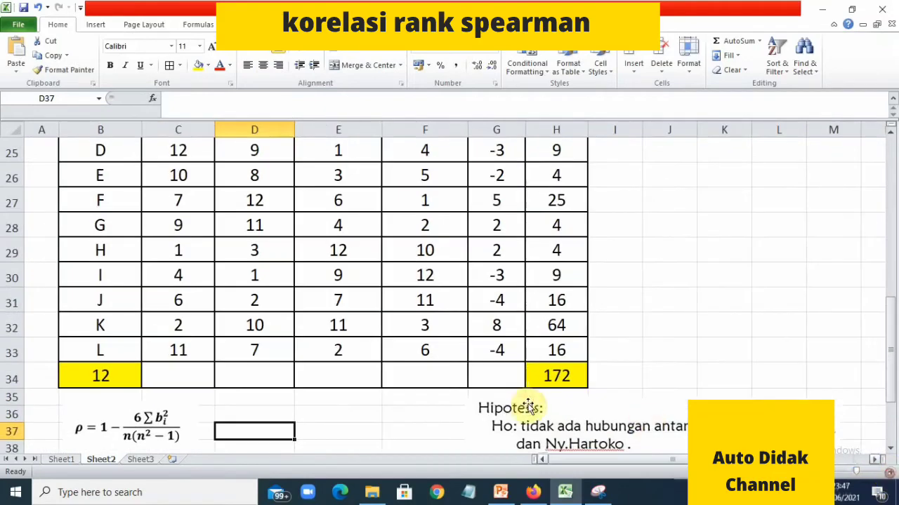
{"action": "scroll", "coordinate": [516, 401], "scroll_direction": "down", "scroll_amount": 2}
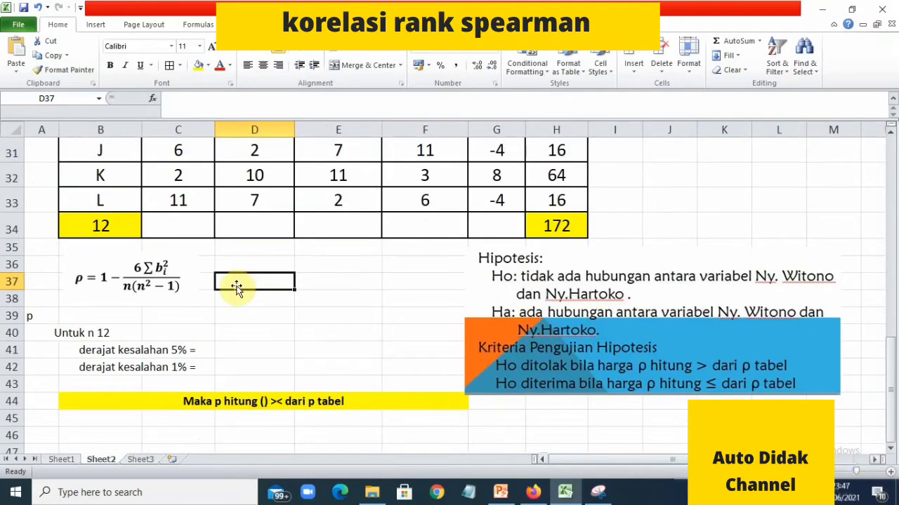
{"action": "type", "text": "=1-((6*"}
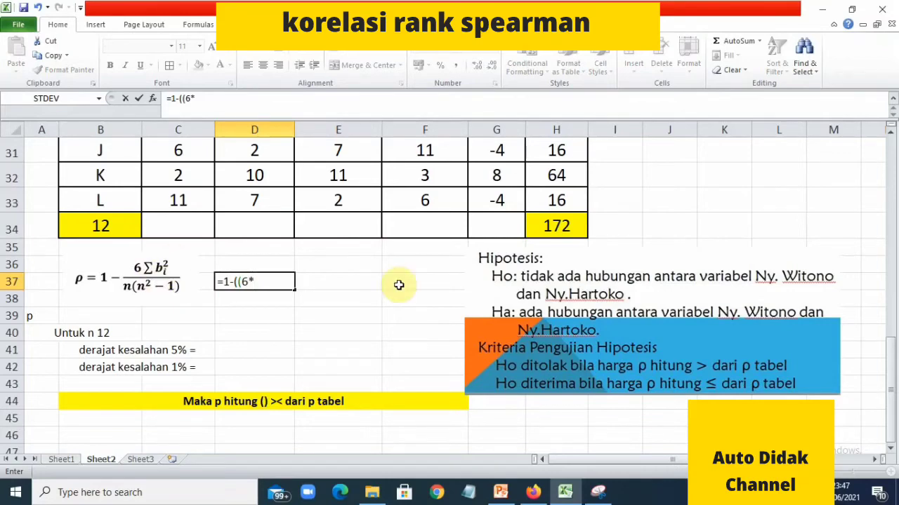
Complete D37 as =1-((6*H34)/(B34*((B34^2)-1))), accepting Excel's bracket correction, giving 0.398601399
{"action": "left_click", "coordinate": [563, 226]}
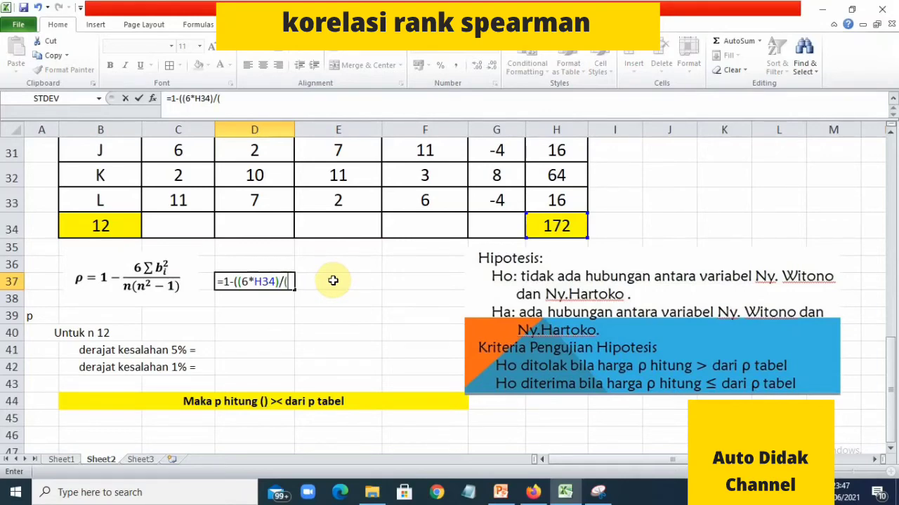
{"action": "left_click", "coordinate": [234, 282]}
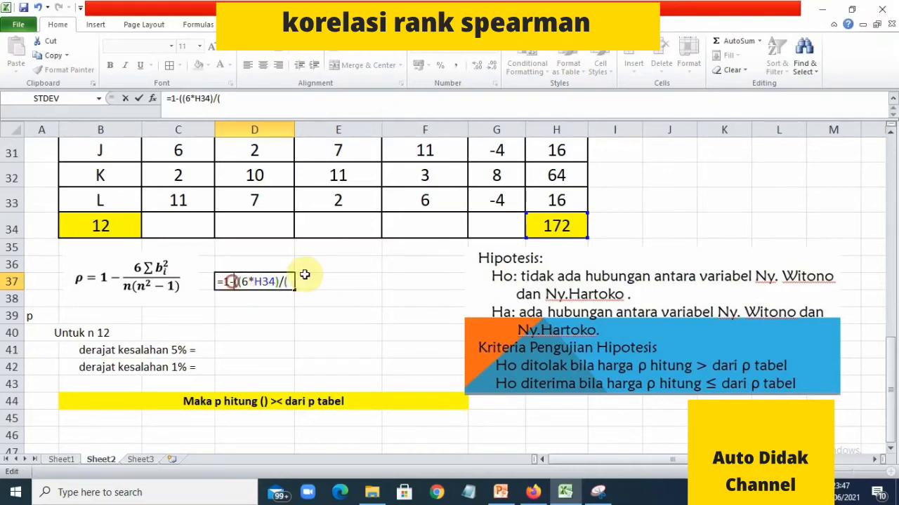
{"action": "type", "text": "("}
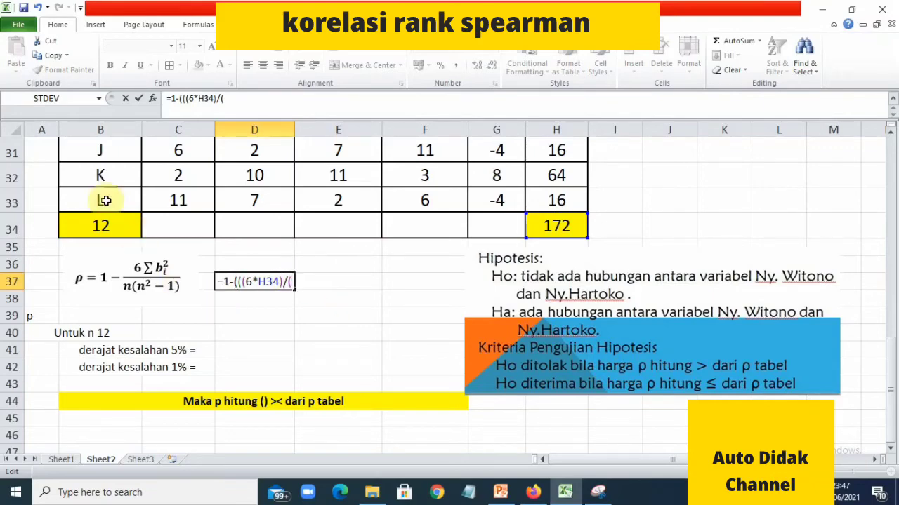
{"action": "left_click", "coordinate": [100, 226]}
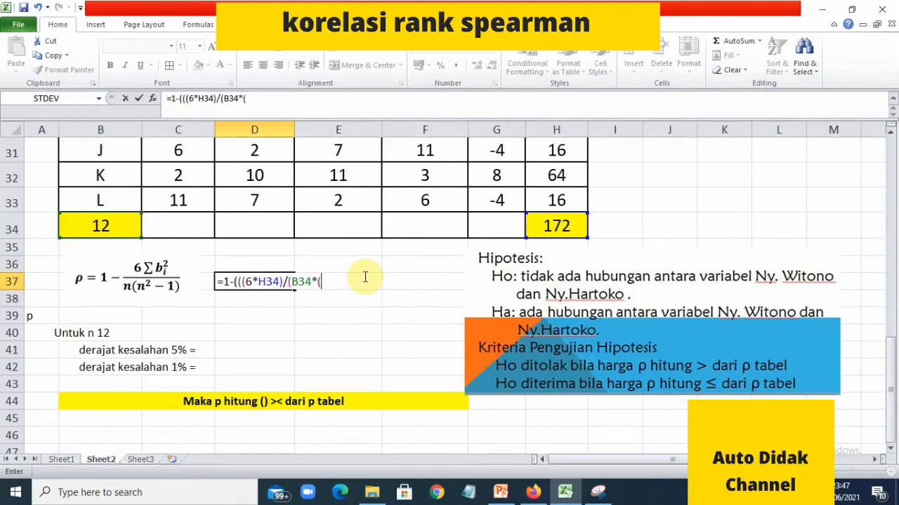
{"action": "left_click", "coordinate": [121, 226]}
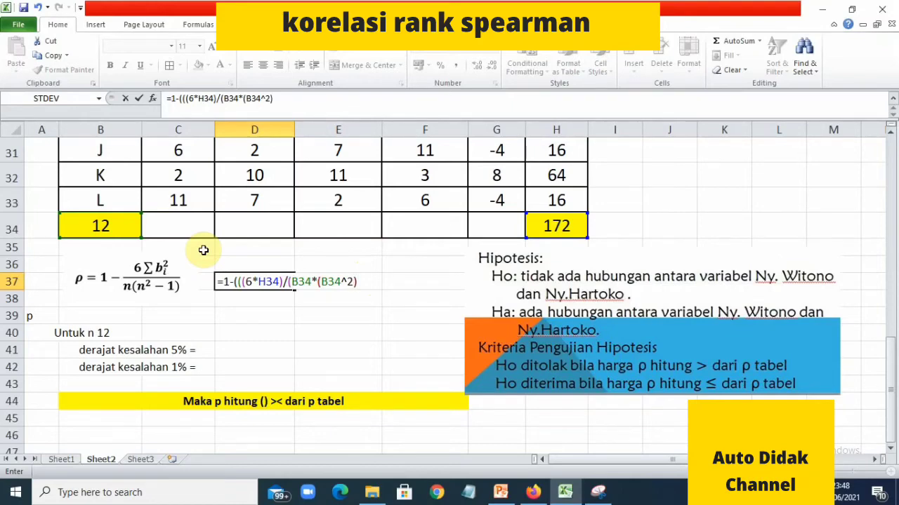
{"action": "left_click", "coordinate": [317, 281]}
{"action": "type", "text": "("}
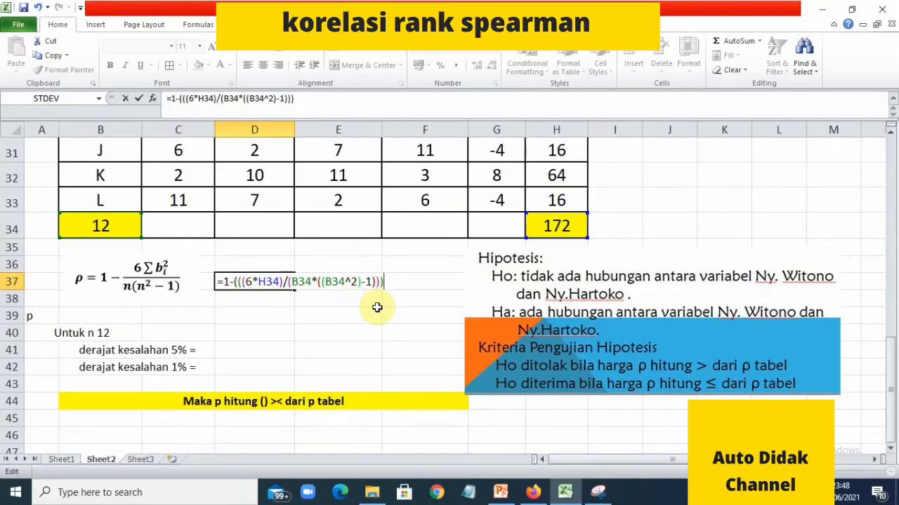
{"action": "key", "text": "Return"}
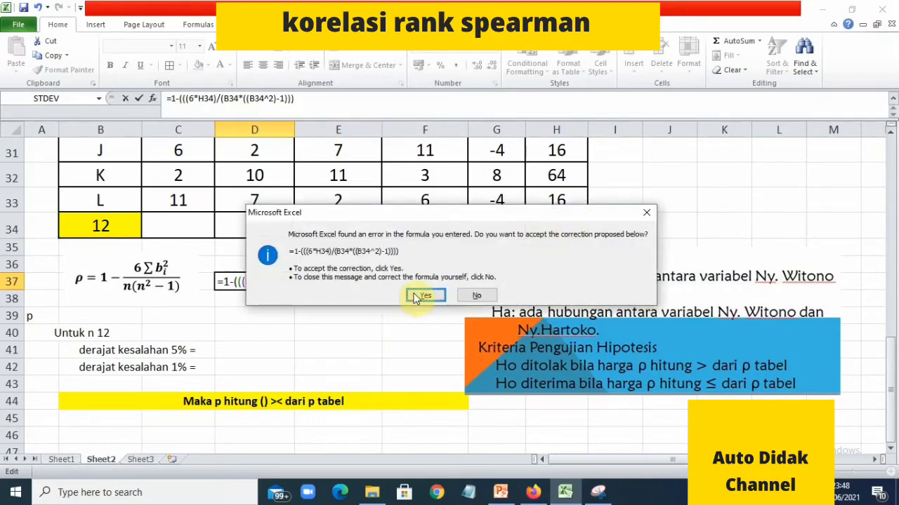
{"action": "left_click", "coordinate": [415, 298]}
{"action": "left_click", "coordinate": [243, 281]}
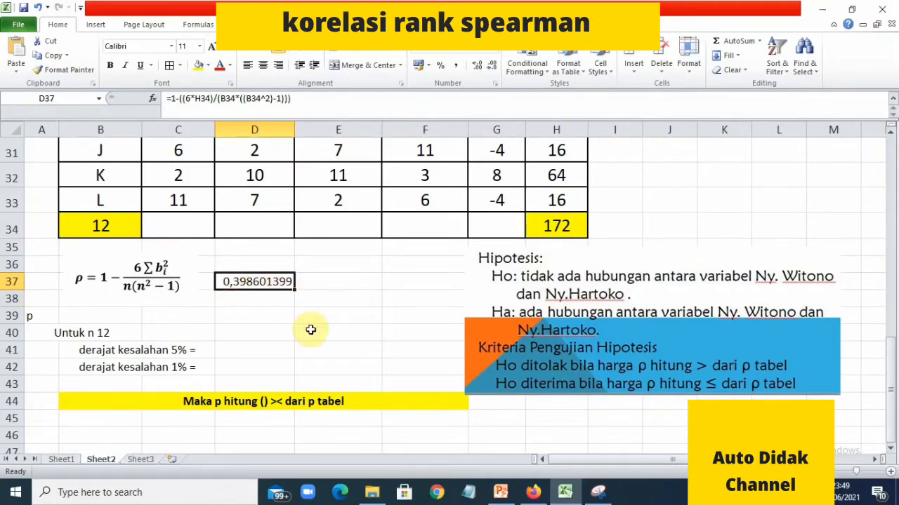
Enter the rounded rho value 0,399 in D38 below the computed result
{"action": "left_click", "coordinate": [236, 298]}
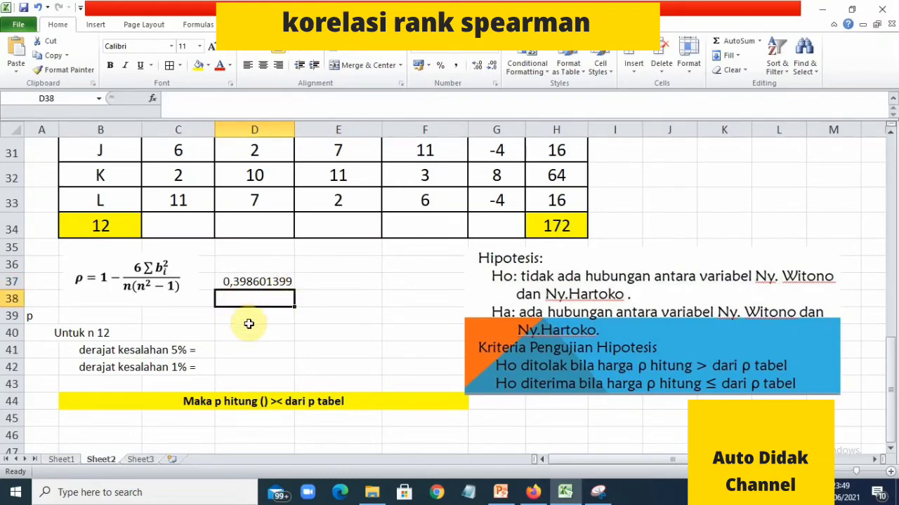
{"action": "type", "text": "0,399"}
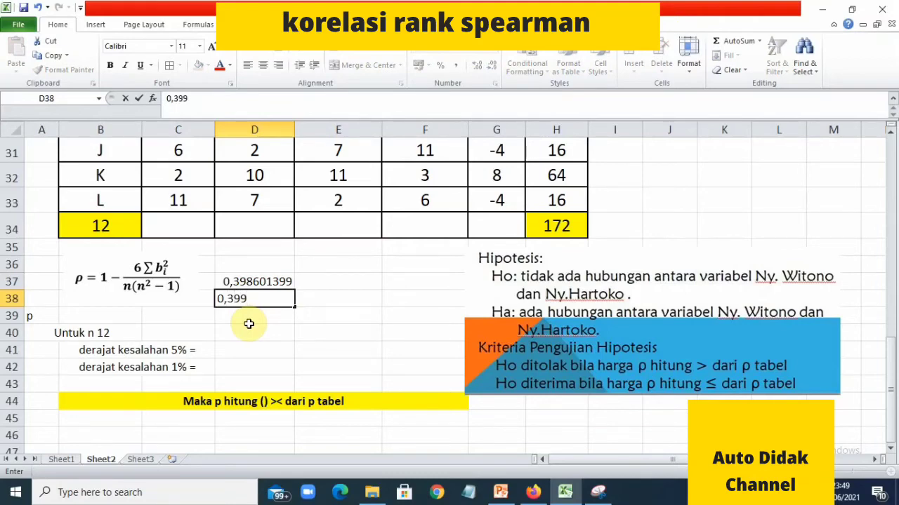
{"action": "key", "text": "Return"}
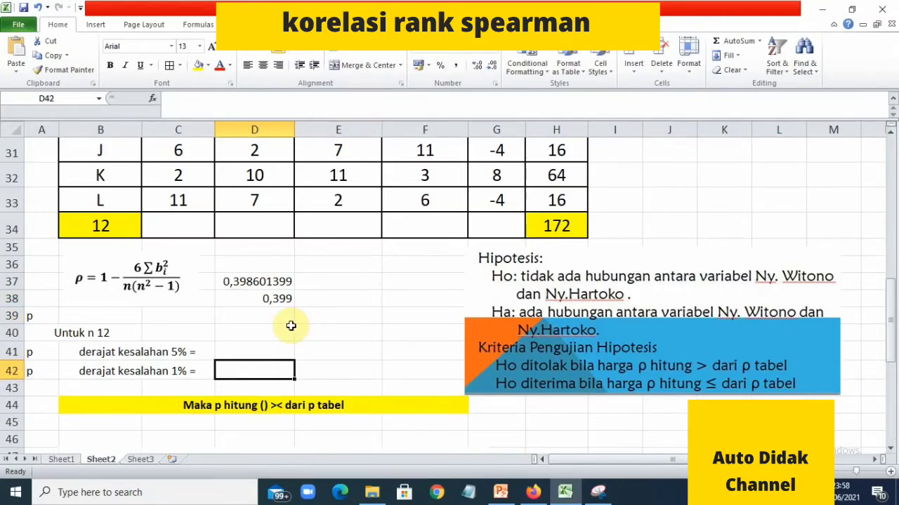
{"action": "left_click", "coordinate": [236, 355]}
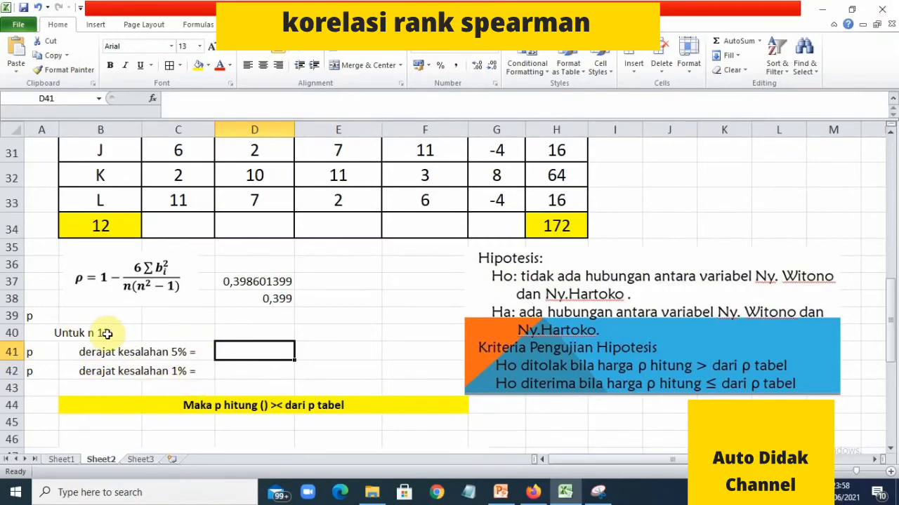
Enter the 5% table rho value 0,591 for n = 12 in D41
{"action": "scroll", "coordinate": [287, 250], "scroll_direction": "down", "scroll_amount": 6}
{"action": "scroll", "coordinate": [286, 250], "scroll_direction": "up", "scroll_amount": 2}
{"action": "scroll", "coordinate": [287, 251], "scroll_direction": "down", "scroll_amount": 1}
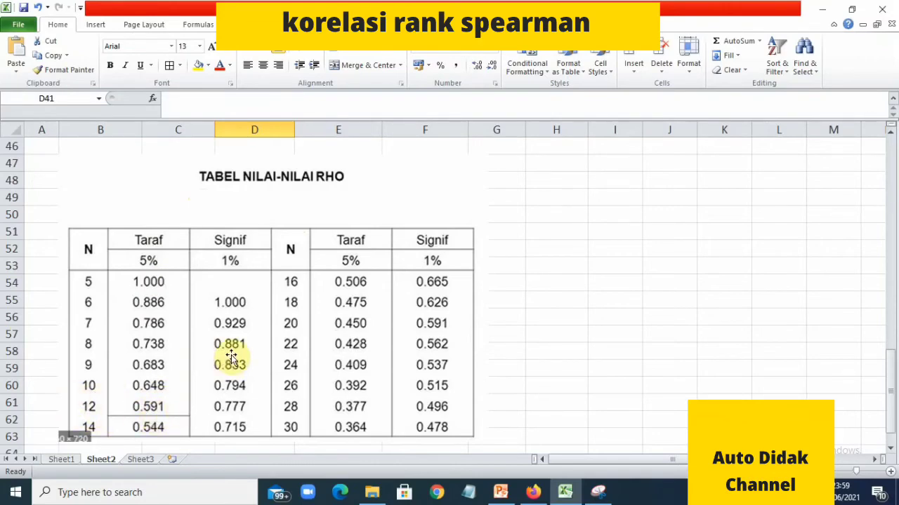
{"action": "scroll", "coordinate": [211, 365], "scroll_direction": "up", "scroll_amount": 6}
{"action": "scroll", "coordinate": [203, 383], "scroll_direction": "down", "scroll_amount": 2}
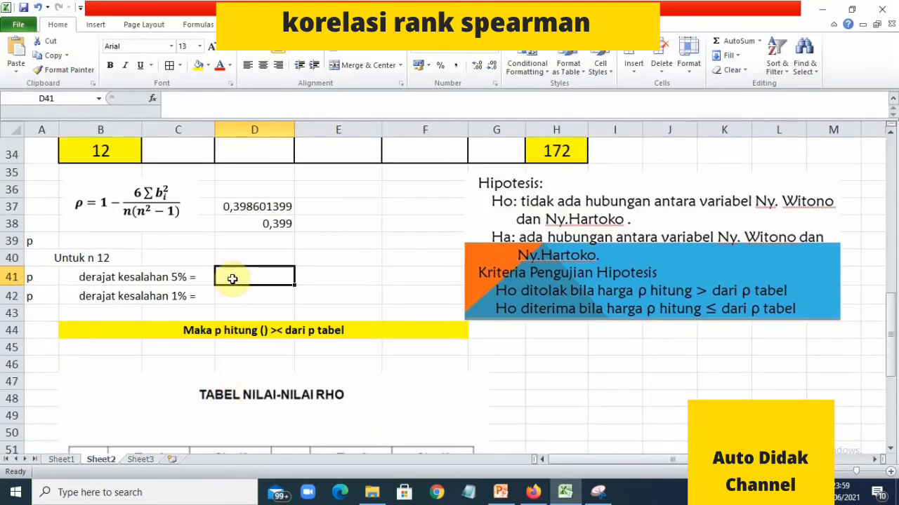
{"action": "type", "text": "0,591"}
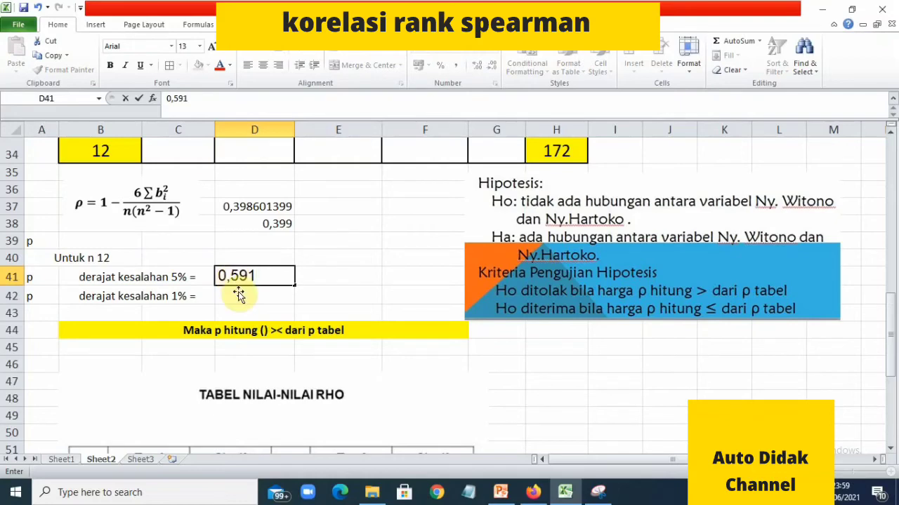
{"action": "left_click", "coordinate": [243, 295]}
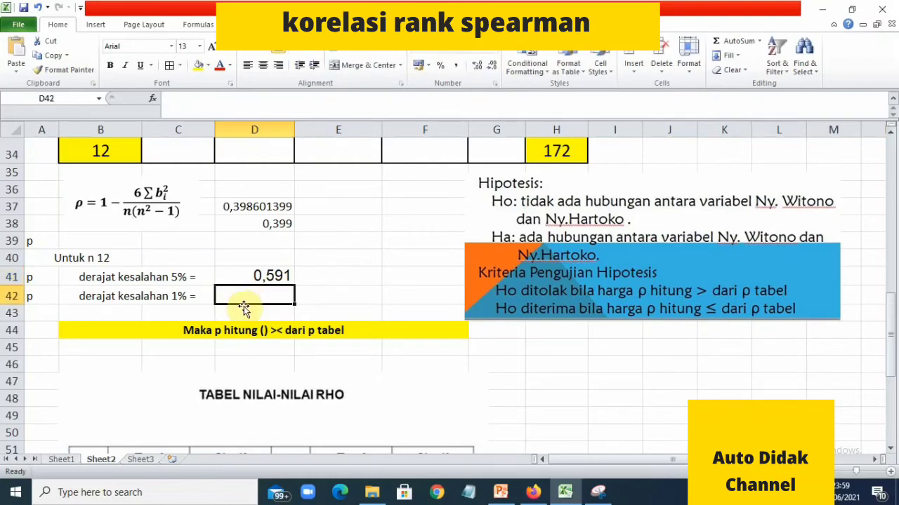
Enter the 1% table rho value 0,777 in D42 and check all three rho cells
{"action": "scroll", "coordinate": [175, 337], "scroll_direction": "down", "scroll_amount": 3}
{"action": "scroll", "coordinate": [204, 316], "scroll_direction": "down", "scroll_amount": 1}
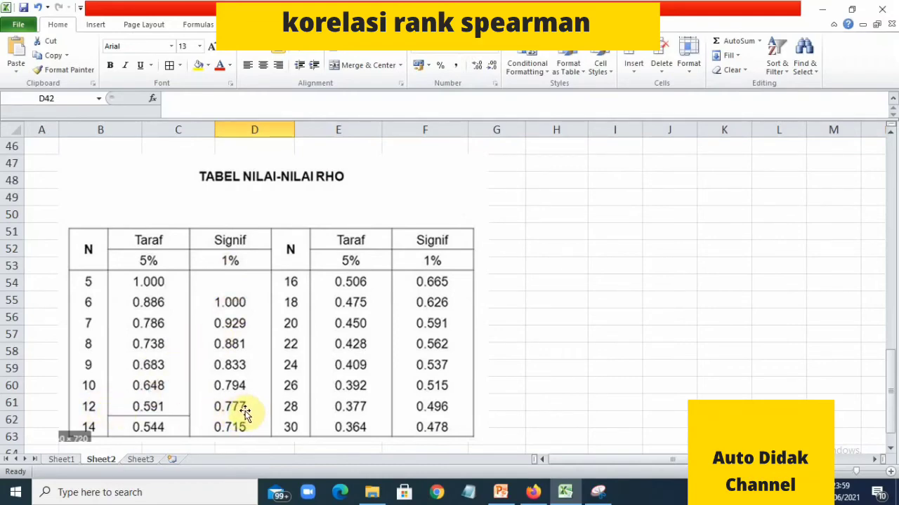
{"action": "scroll", "coordinate": [355, 301], "scroll_direction": "up", "scroll_amount": 5}
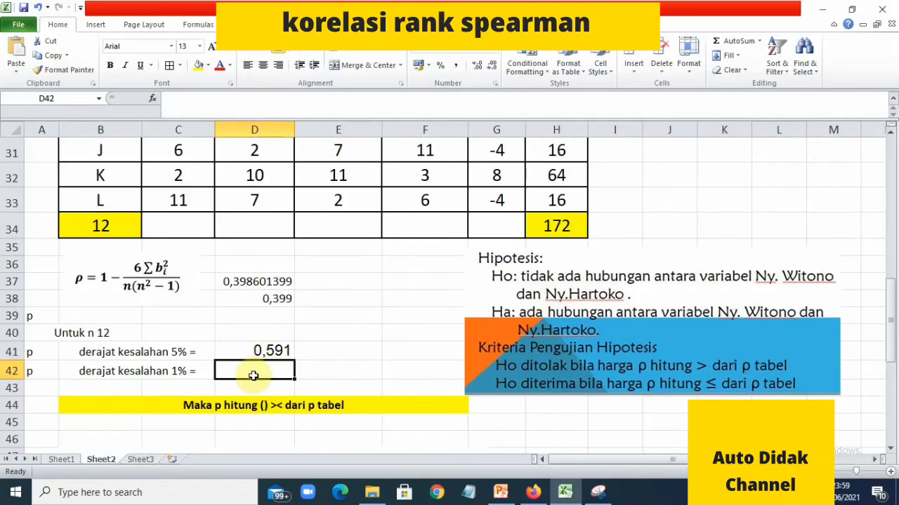
{"action": "type", "text": "0,777"}
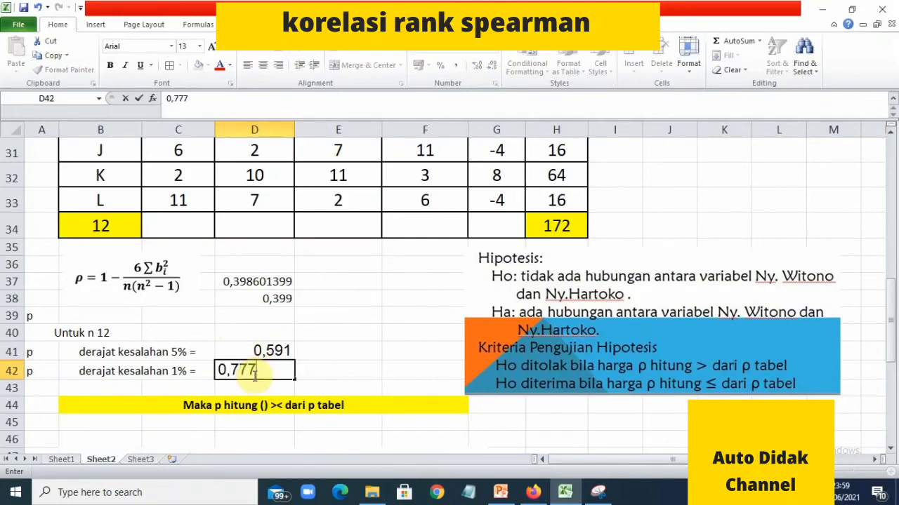
{"action": "left_click", "coordinate": [316, 363]}
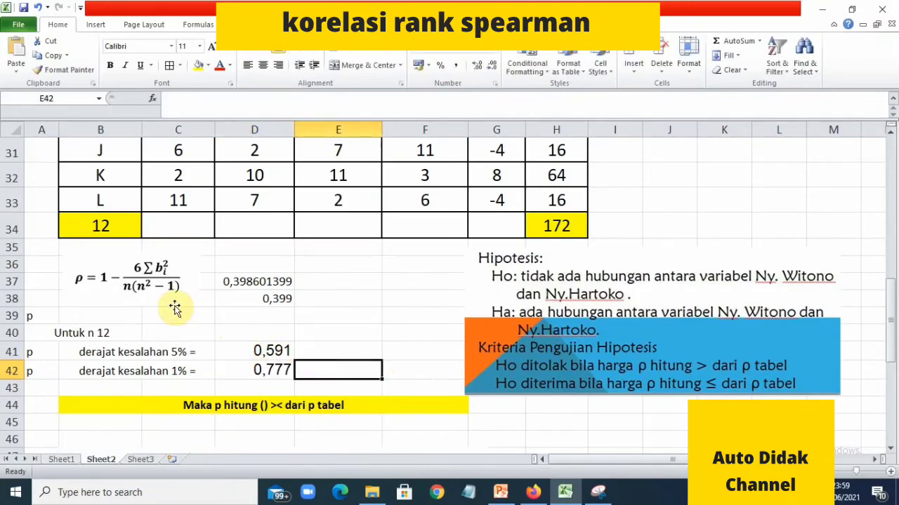
{"action": "left_click", "coordinate": [270, 299]}
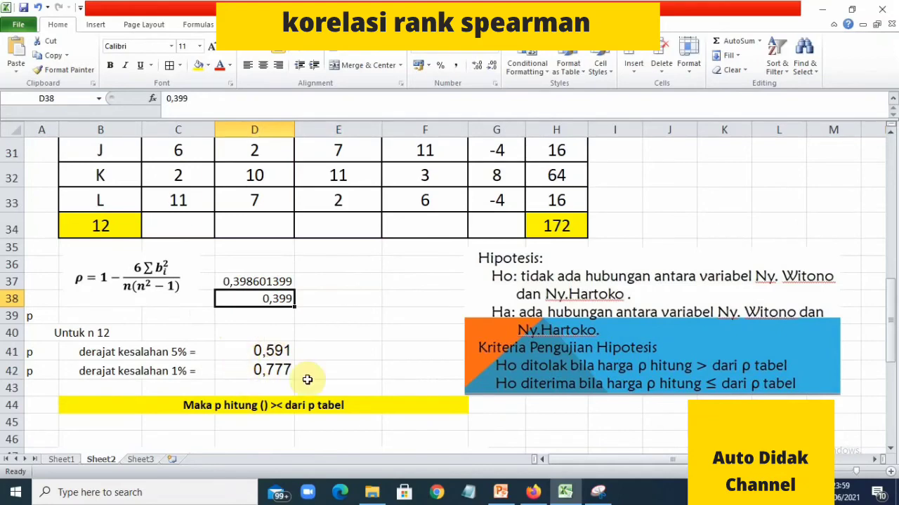
{"action": "left_click", "coordinate": [288, 351]}
{"action": "left_click", "coordinate": [280, 369]}
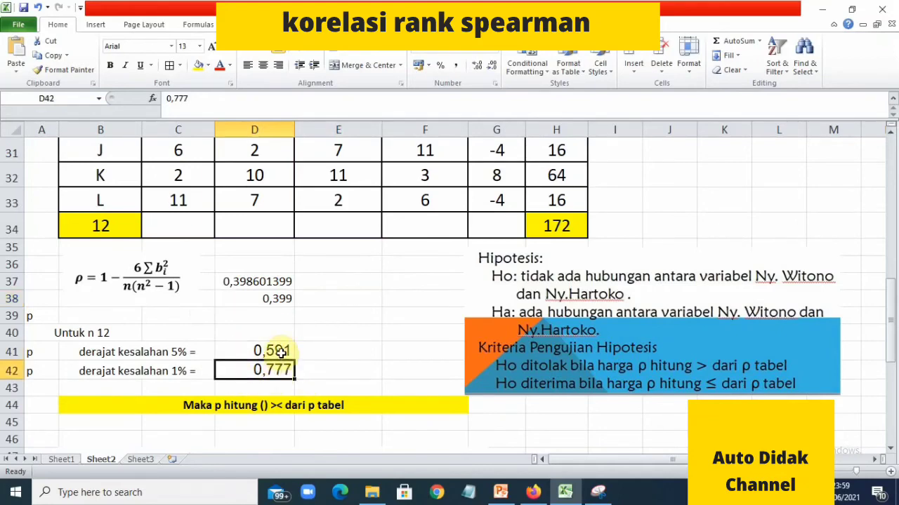
Fill in B44 so it reads 'Maka p hitung (0,399) < dari p tabel (0,591)', keeping only the < sign
{"action": "left_click", "coordinate": [280, 350]}
{"action": "left_click", "coordinate": [272, 369]}
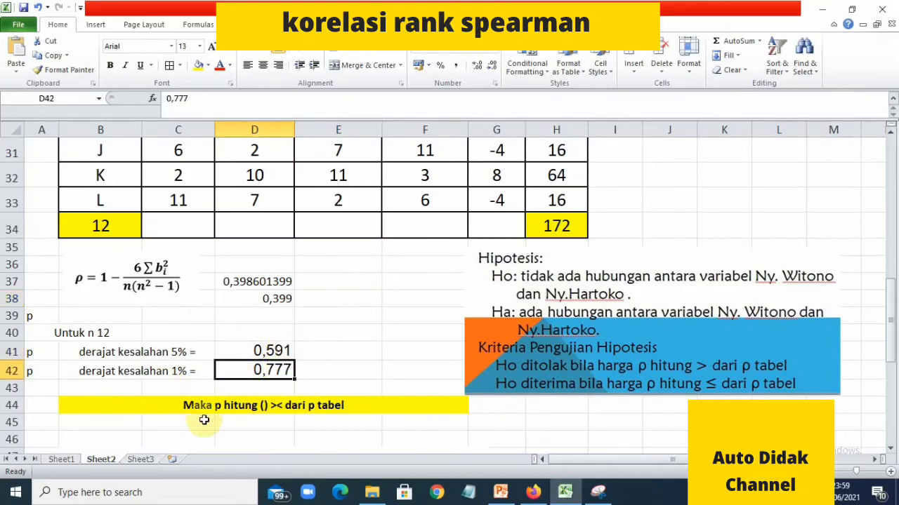
{"action": "double_click", "coordinate": [264, 405]}
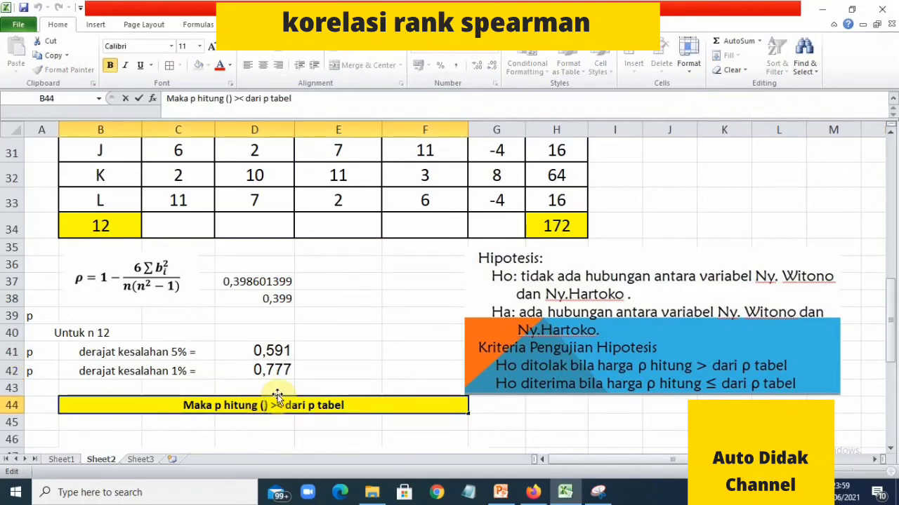
{"action": "type", "text": "0"}
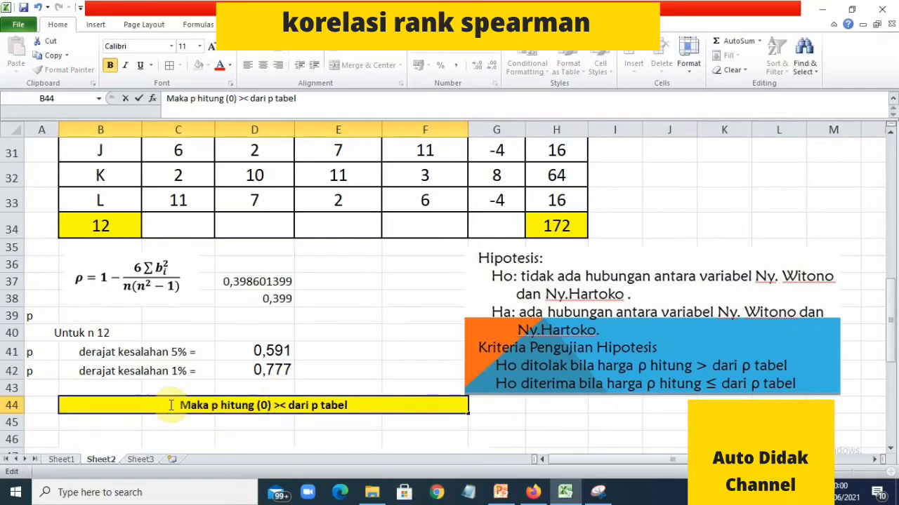
{"action": "type", "text": ","}
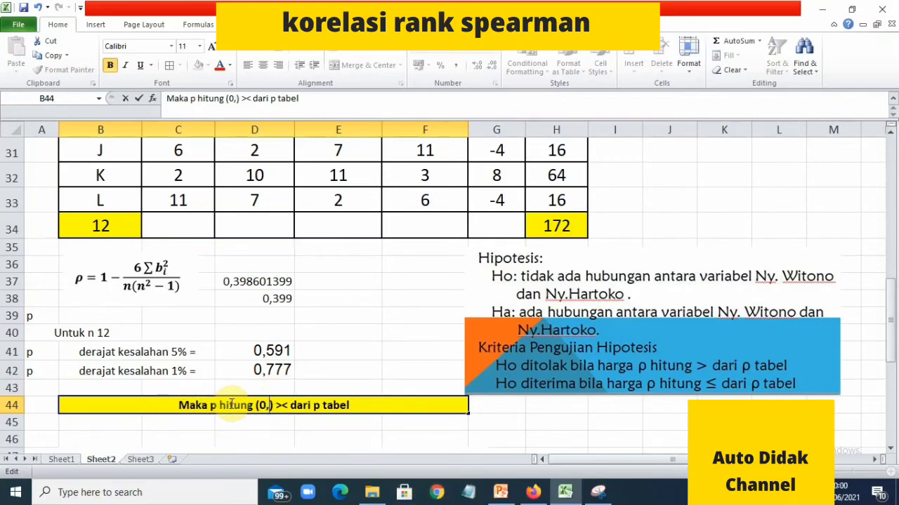
{"action": "type", "text": "3"}
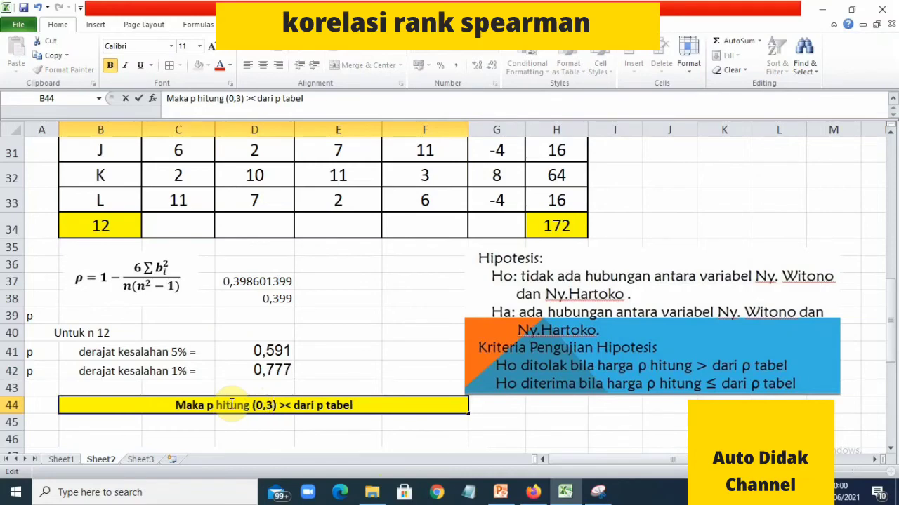
{"action": "type", "text": "99"}
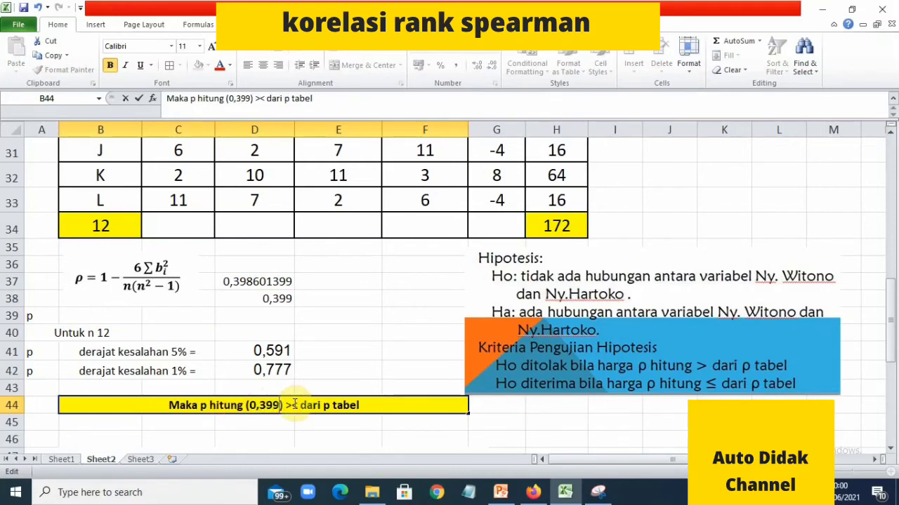
{"action": "left_click", "coordinate": [295, 405]}
{"action": "key", "text": "BackSpace"}
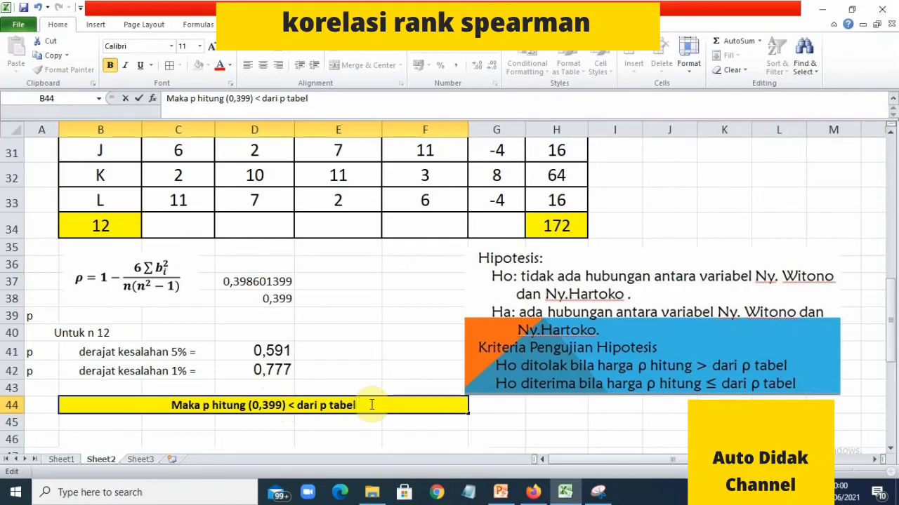
{"action": "type", "text": "("}
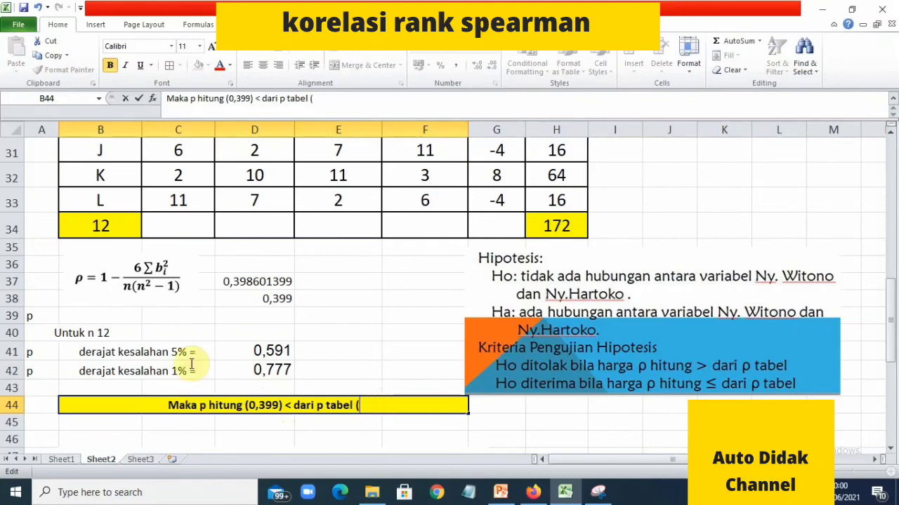
{"action": "type", "text": "0"}
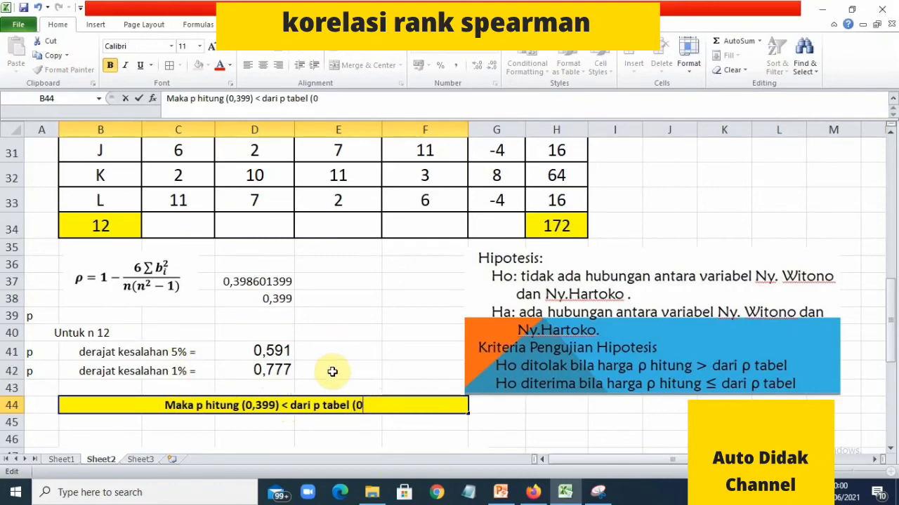
{"action": "type", "text": ","}
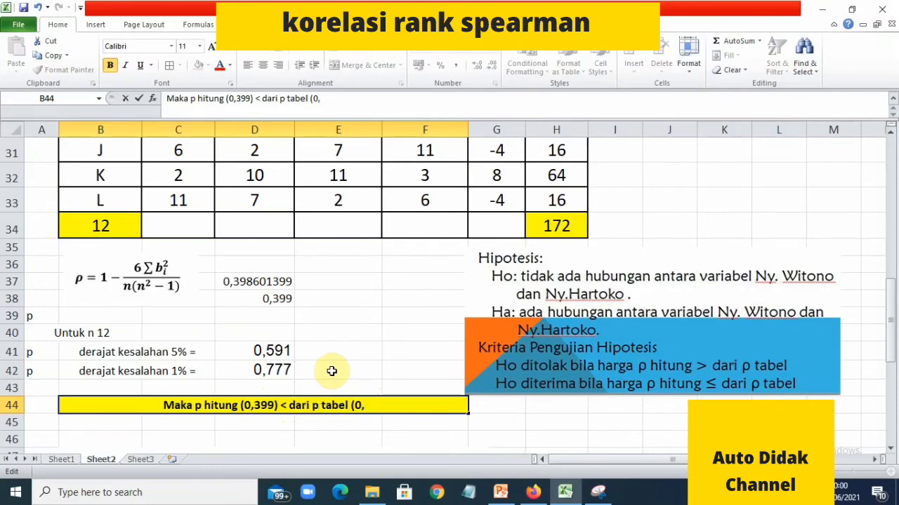
{"action": "type", "text": "591"}
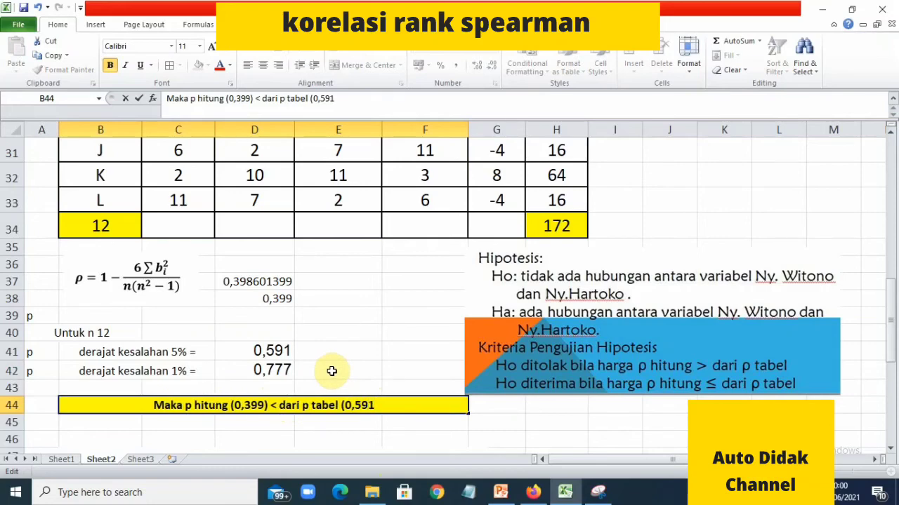
{"action": "type", "text": ")"}
Confirm the B44 conclusion and copy it into B45
{"action": "left_click", "coordinate": [296, 426]}
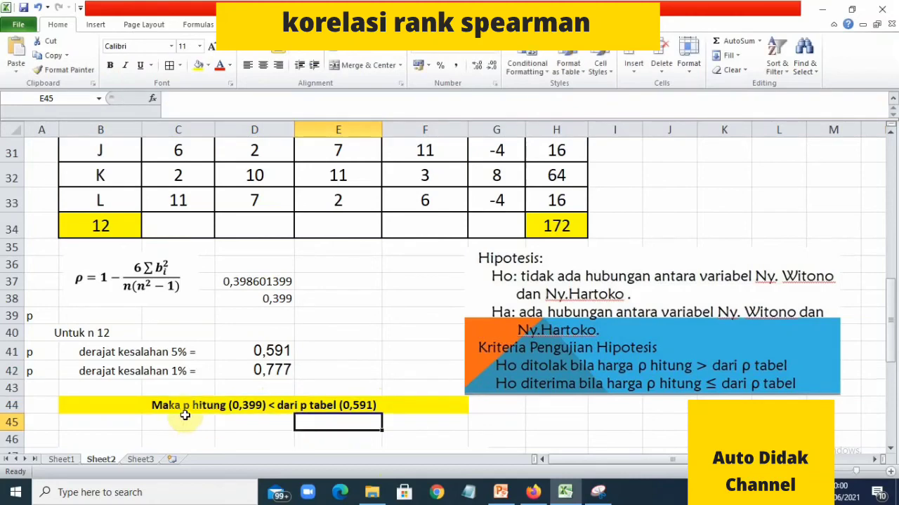
{"action": "left_click", "coordinate": [151, 405]}
{"action": "key", "text": "ctrl+c"}
{"action": "left_click", "coordinate": [120, 423]}
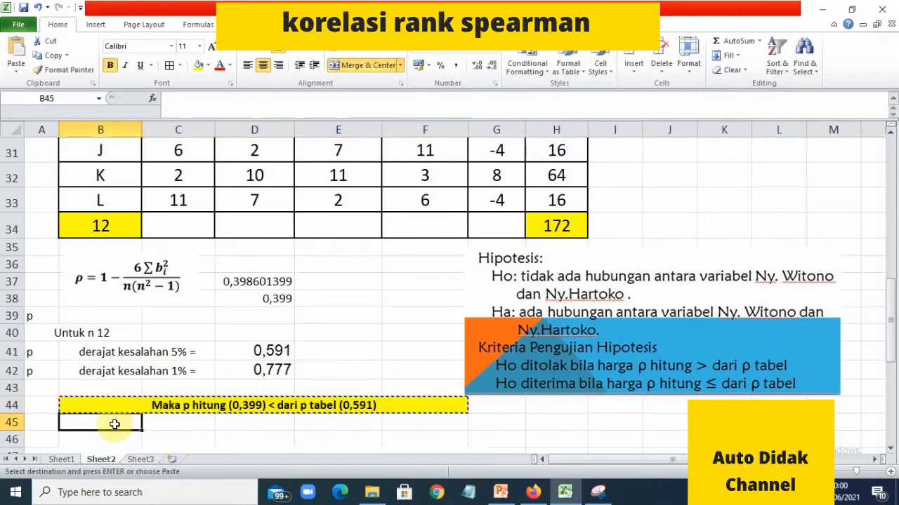
{"action": "key", "text": "ctrl+v"}
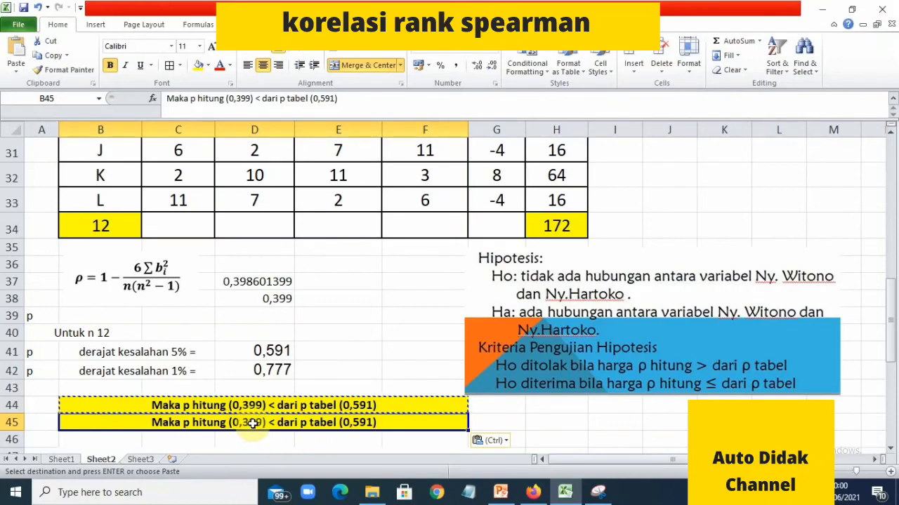
Change the table value in B45 from 0,591 to 0,777
{"action": "double_click", "coordinate": [368, 423]}
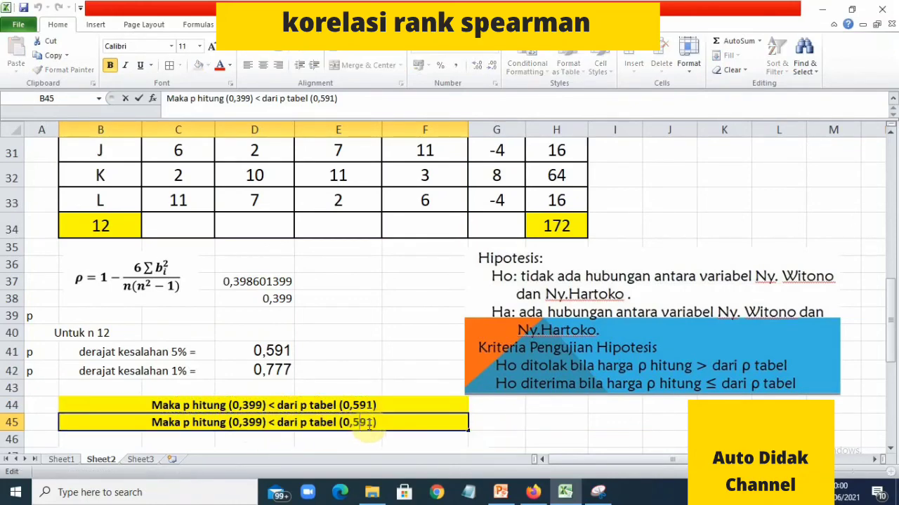
{"action": "left_click_drag", "start_coordinate": [374, 422], "coordinate": [353, 423]}
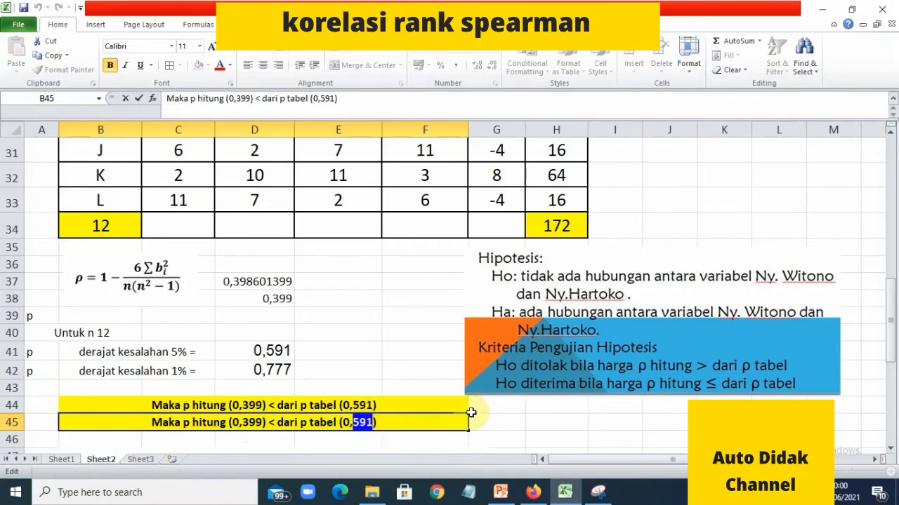
{"action": "type", "text": "777"}
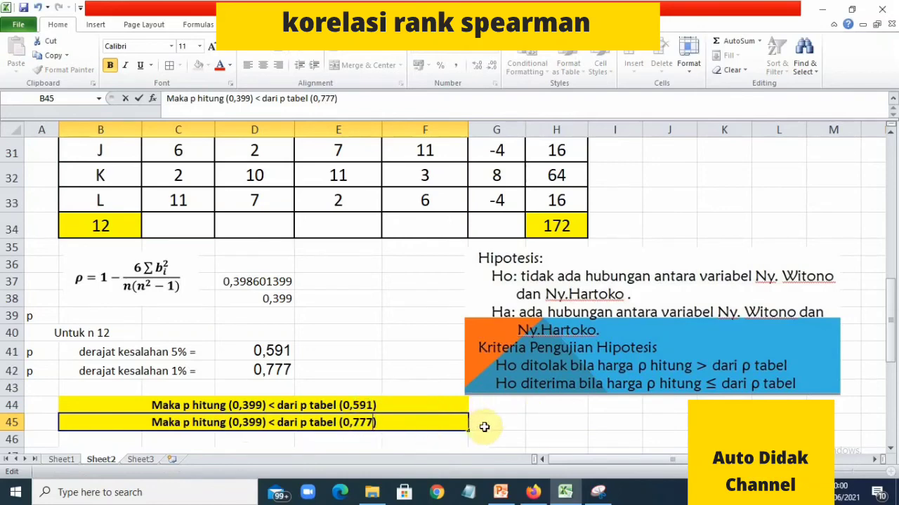
{"action": "left_click", "coordinate": [483, 423]}
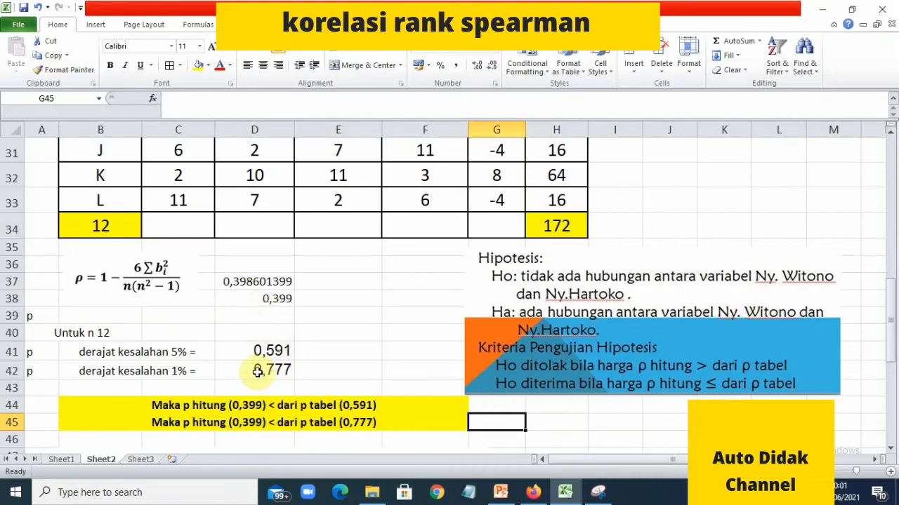
{"action": "left_click", "coordinate": [542, 409]}
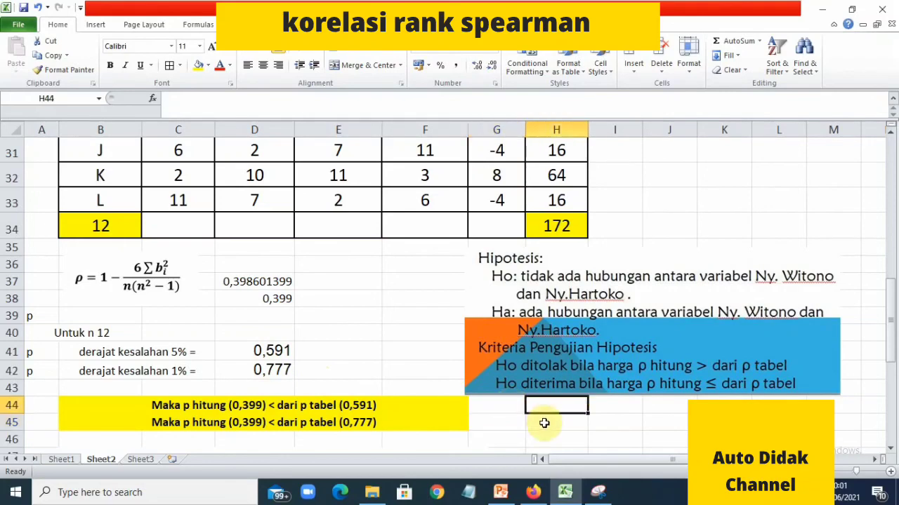
{"action": "left_click", "coordinate": [544, 424]}
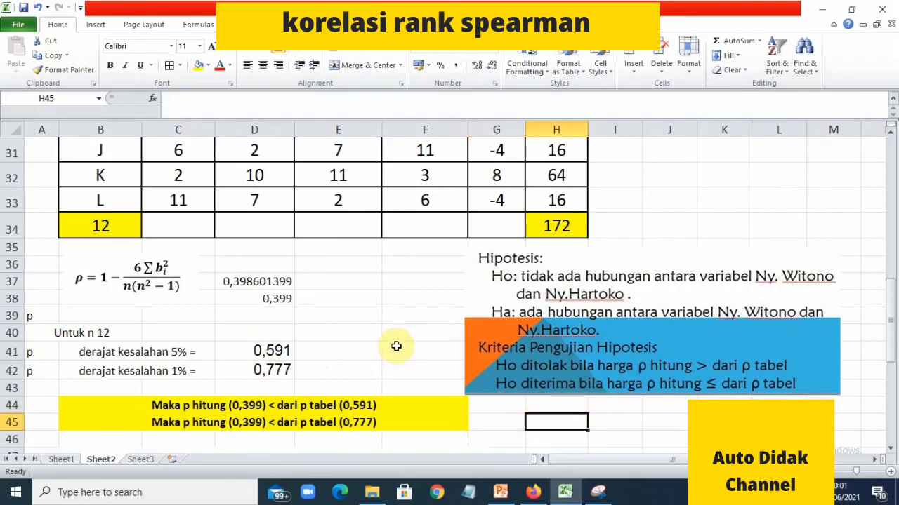
{"action": "scroll", "coordinate": [382, 339], "scroll_direction": "up", "scroll_amount": 1}
{"action": "scroll", "coordinate": [412, 349], "scroll_direction": "down", "scroll_amount": 1}
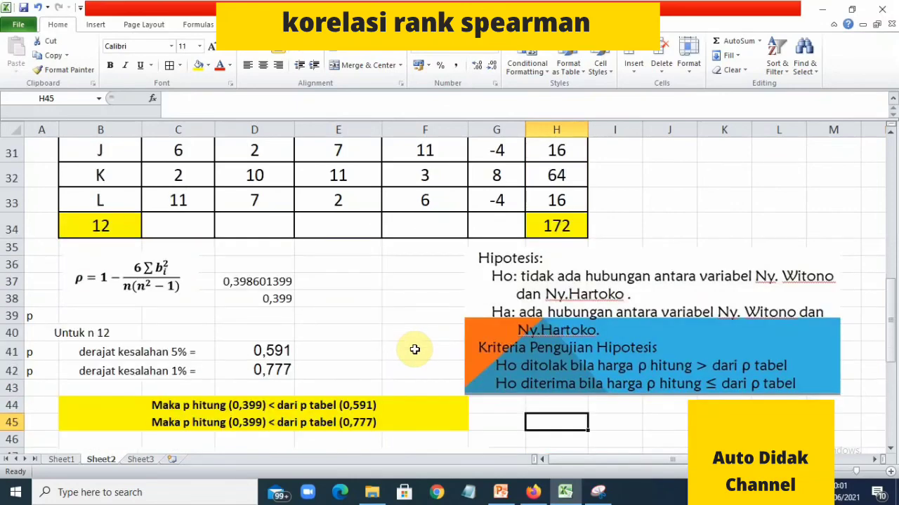